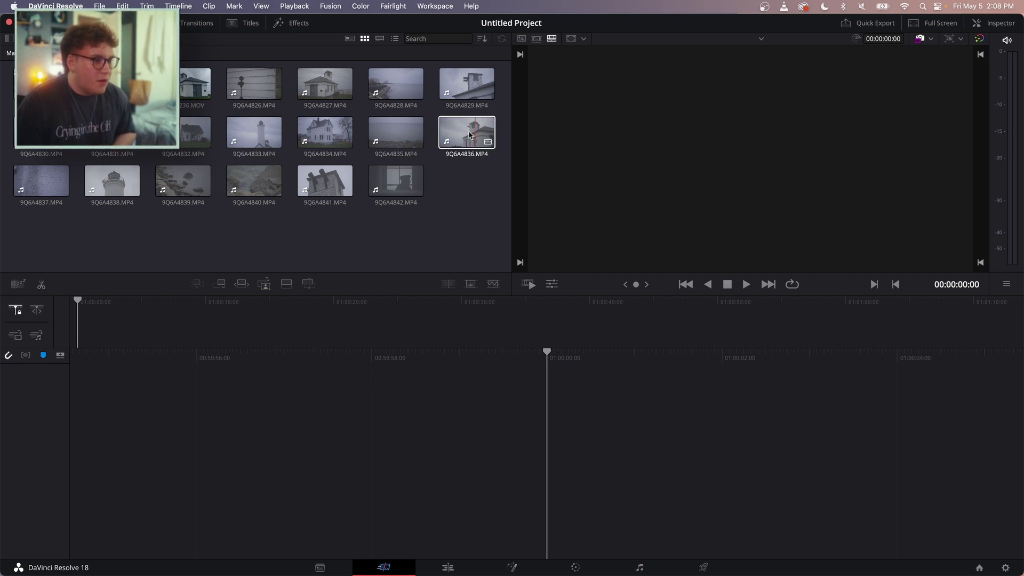
Create a timeline from clip 9Q6A4836.MP4 and apply the Filmbox Lite (Non Commercial) effect to it on the Edit page.
left_click_drag(469, 135, 557, 446)
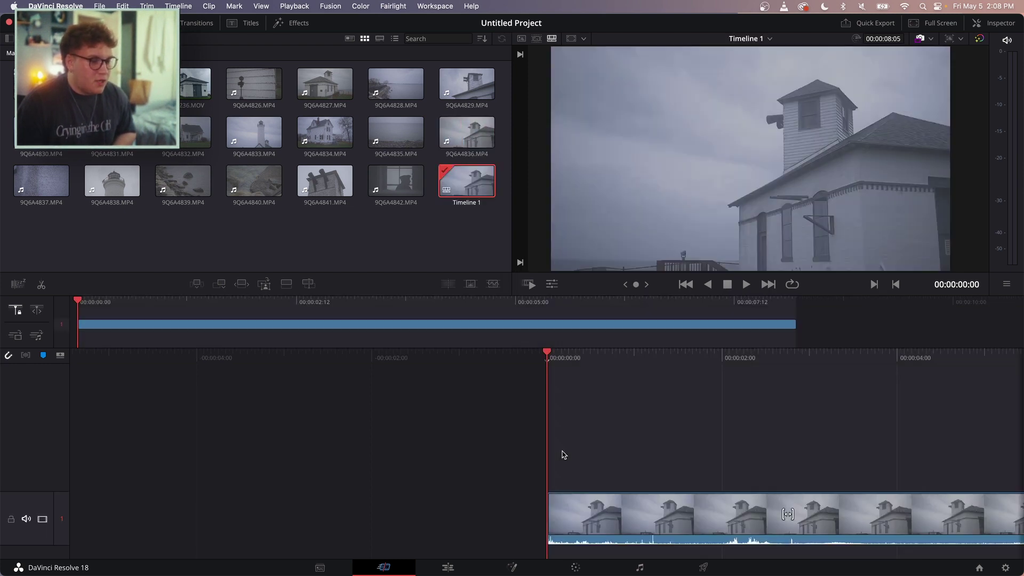
left_click(449, 568)
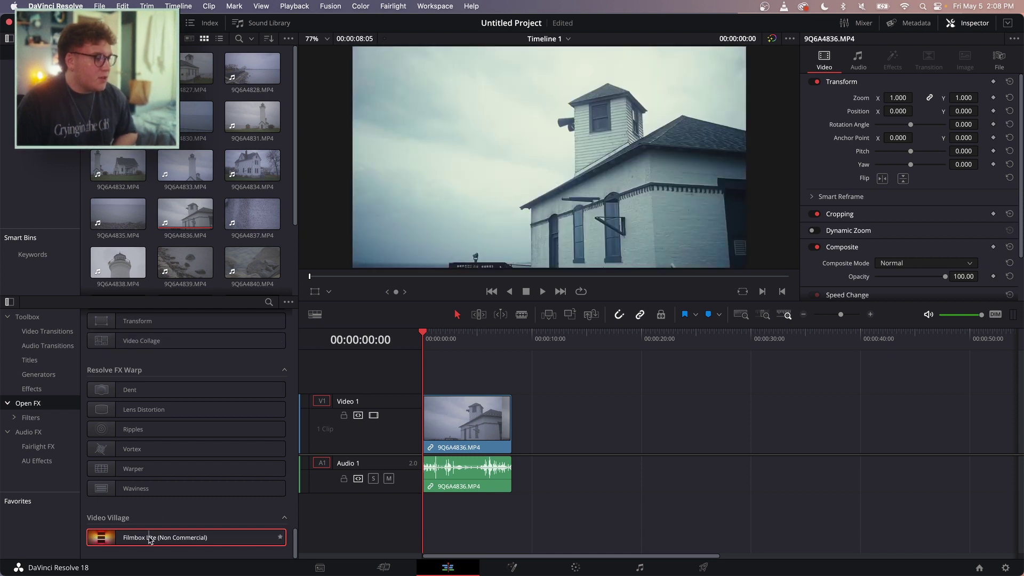
left_click_drag(147, 539, 431, 435)
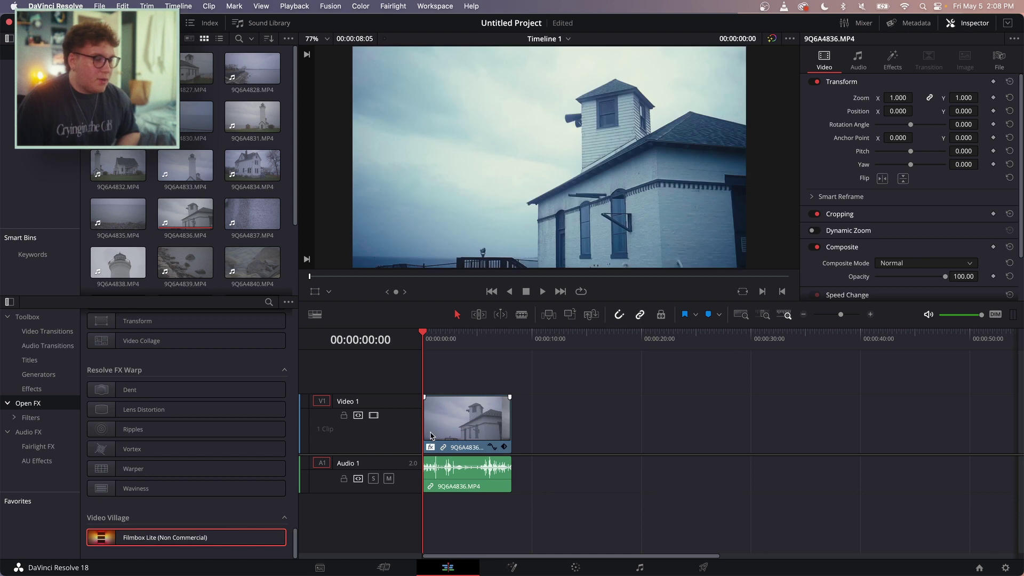
Set the Filmbox Lite source on clip 9Q6A4836.MP4 to Canon Log 3 | Canon Cinema Gamut.
left_click(462, 333)
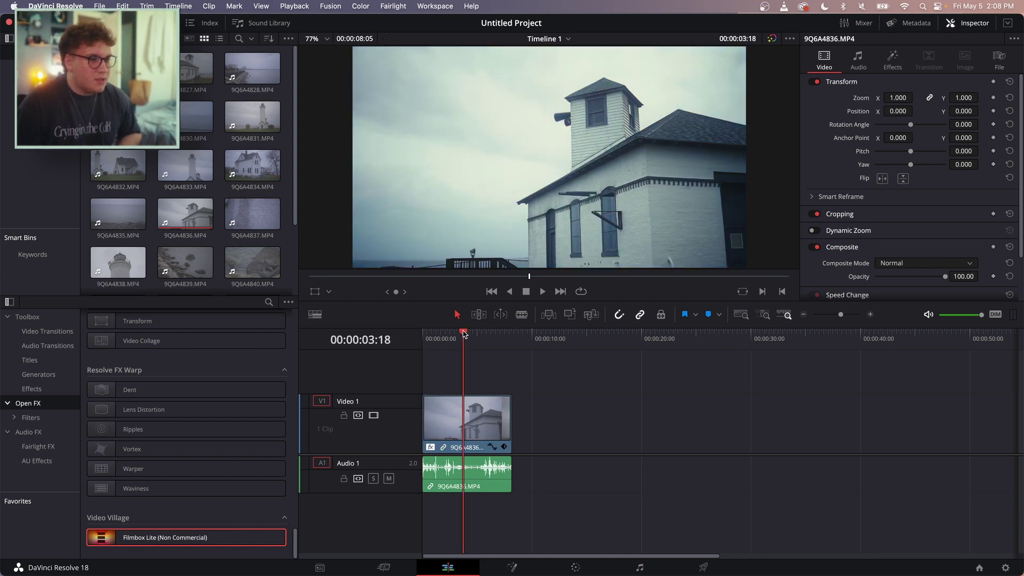
mouse_move(463, 334)
left_mouse_down()
mouse_move(430, 335)
mouse_move(469, 333)
left_mouse_up()
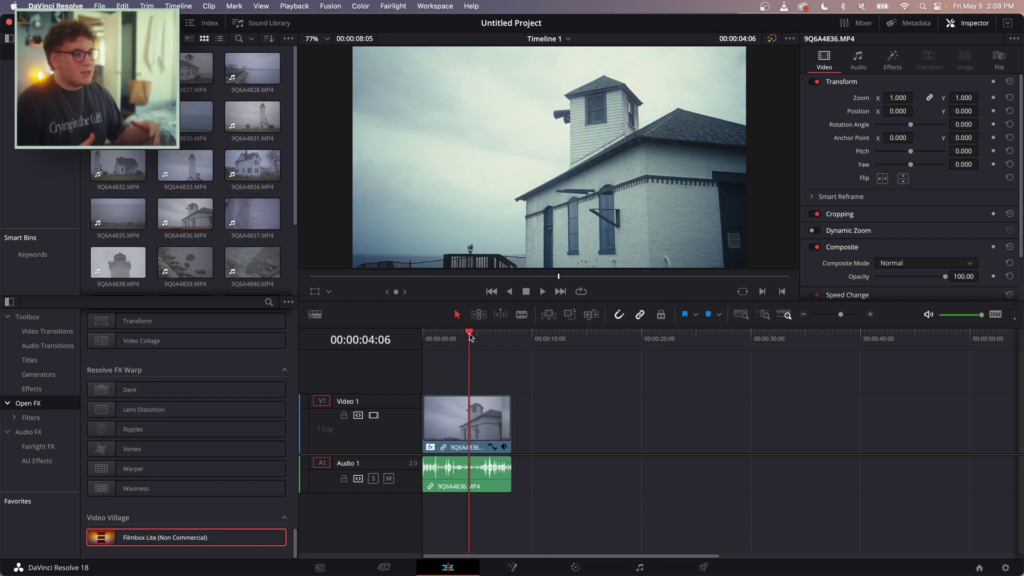
left_click_drag(469, 334, 479, 333)
left_click(493, 425)
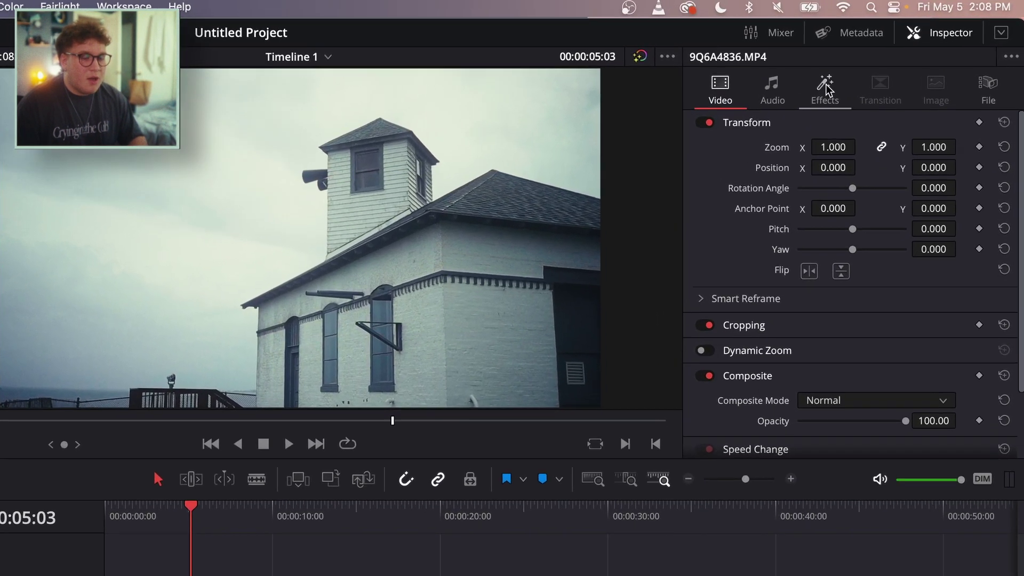
left_click(893, 59)
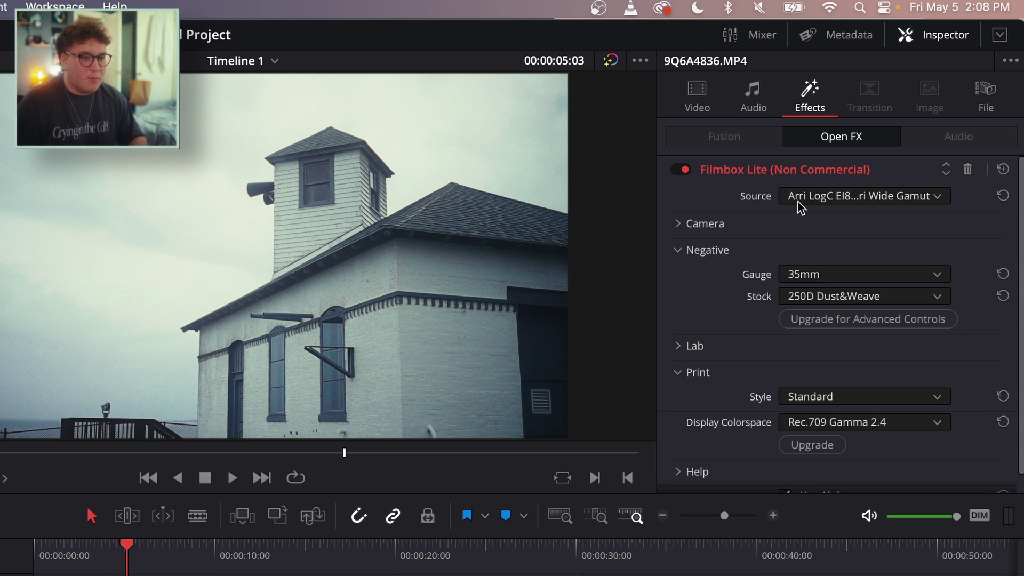
left_click(812, 198)
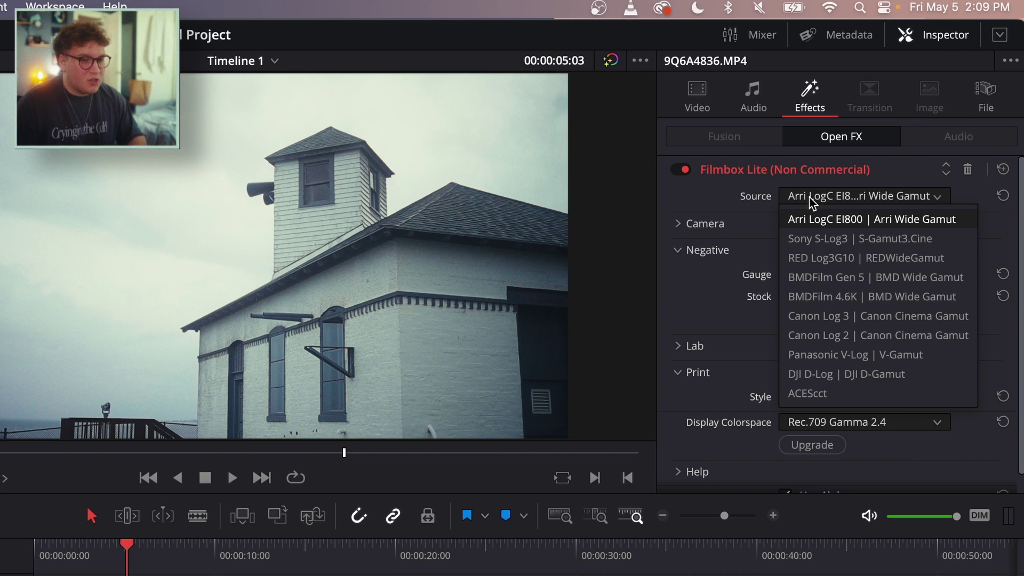
left_click(814, 319)
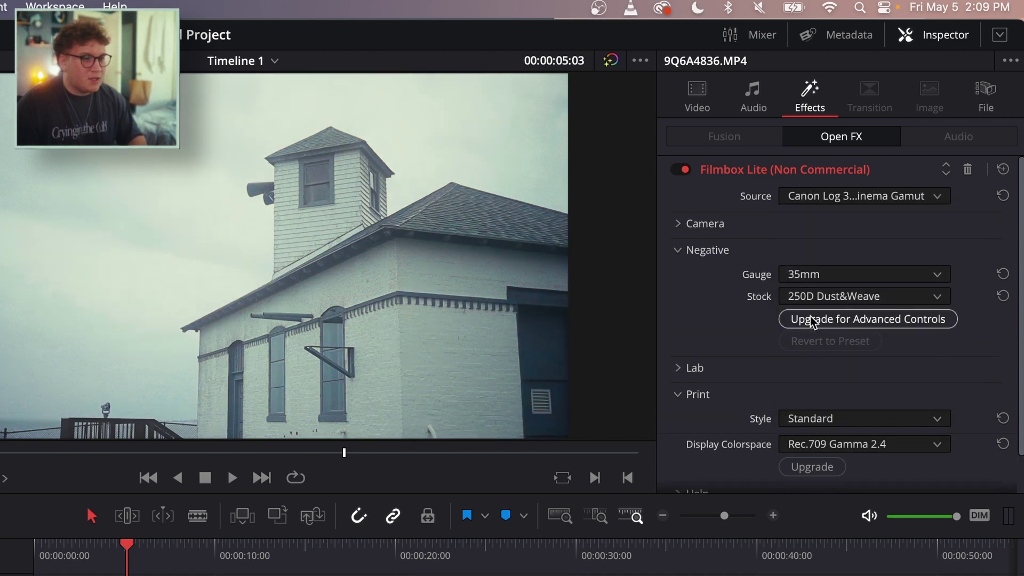
In Filmbox Lite's Camera settings, set exposure to -1.66, temperature to -356 and tint to 0.101, and play back the clip.
left_click(678, 226)
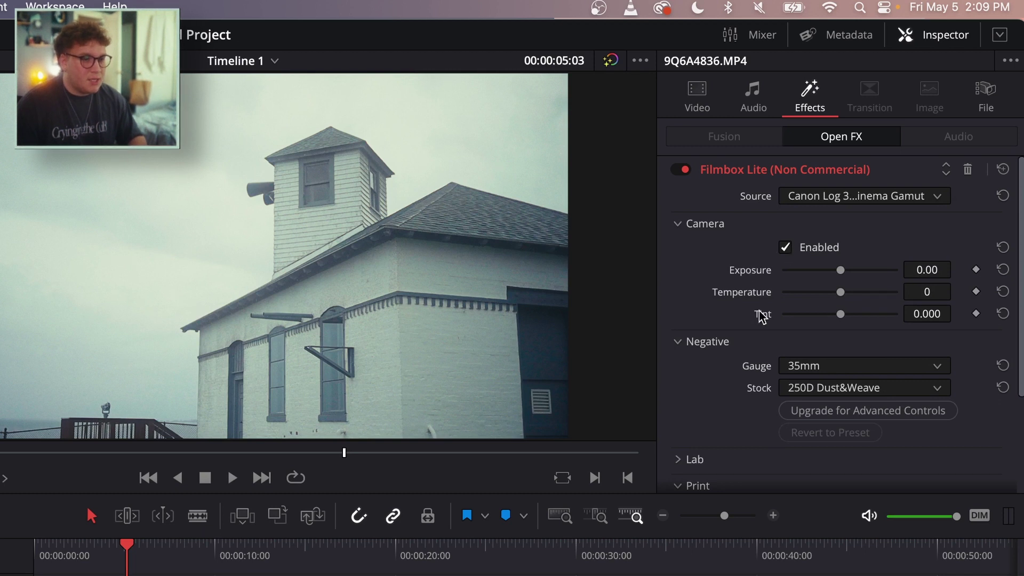
left_click_drag(841, 277, 820, 272)
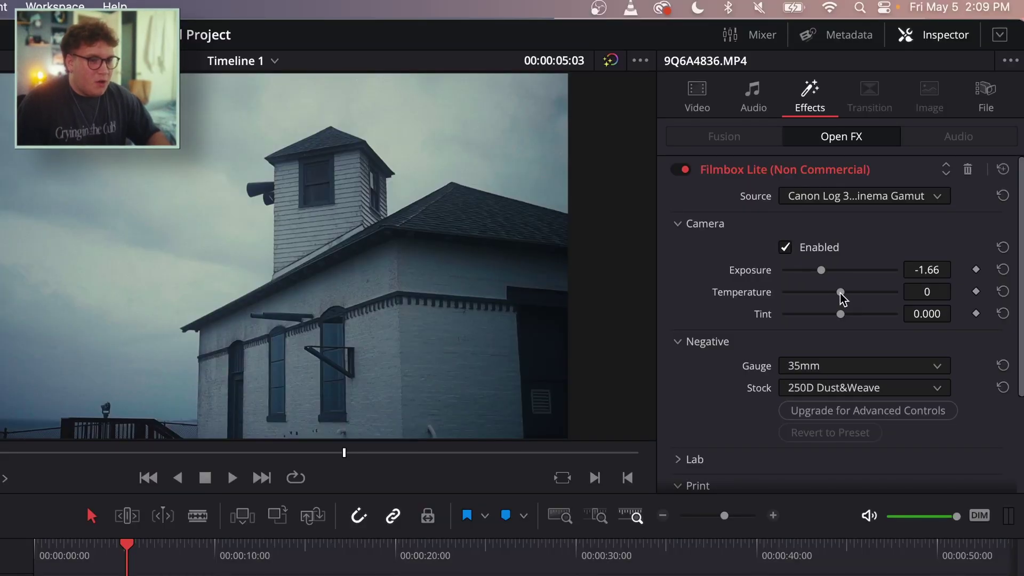
left_click_drag(841, 292, 827, 292)
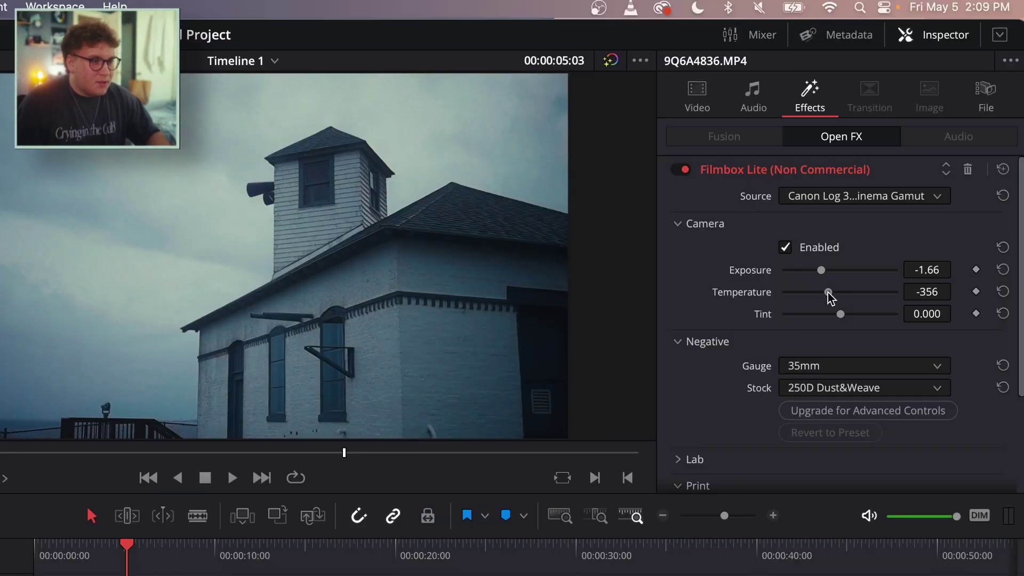
left_click_drag(839, 314, 844, 316)
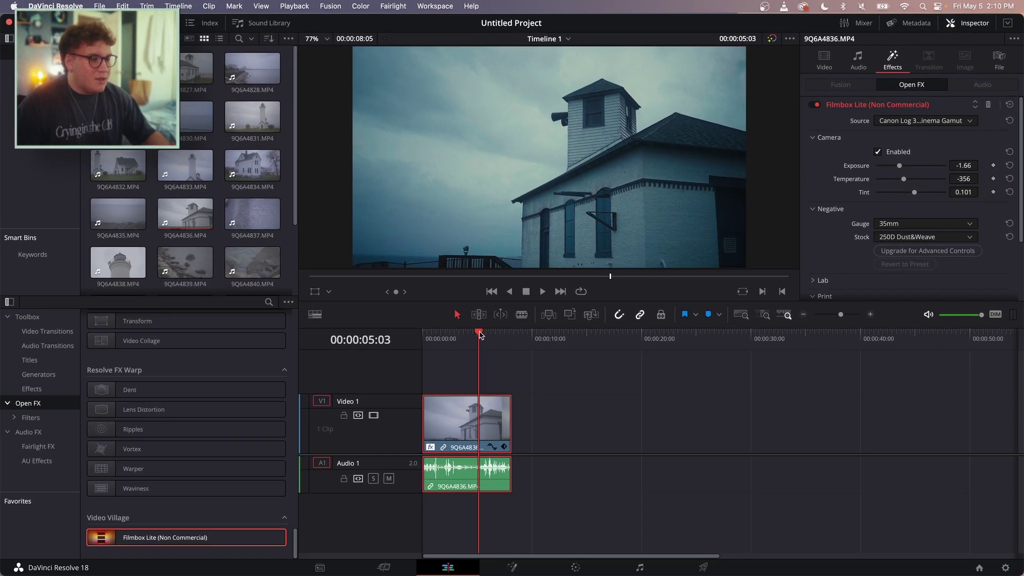
left_click_drag(480, 334, 475, 336)
key("space")
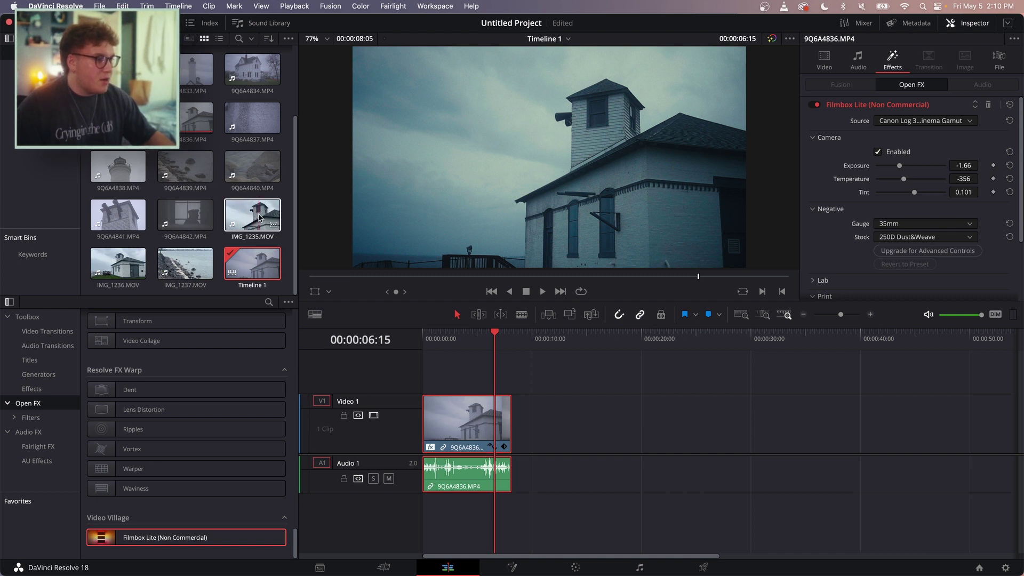
Place IMG_1235.MOV on Video 1 after the first clip, leaving a gap, and preview its footage.
left_click_drag(252, 216, 536, 429)
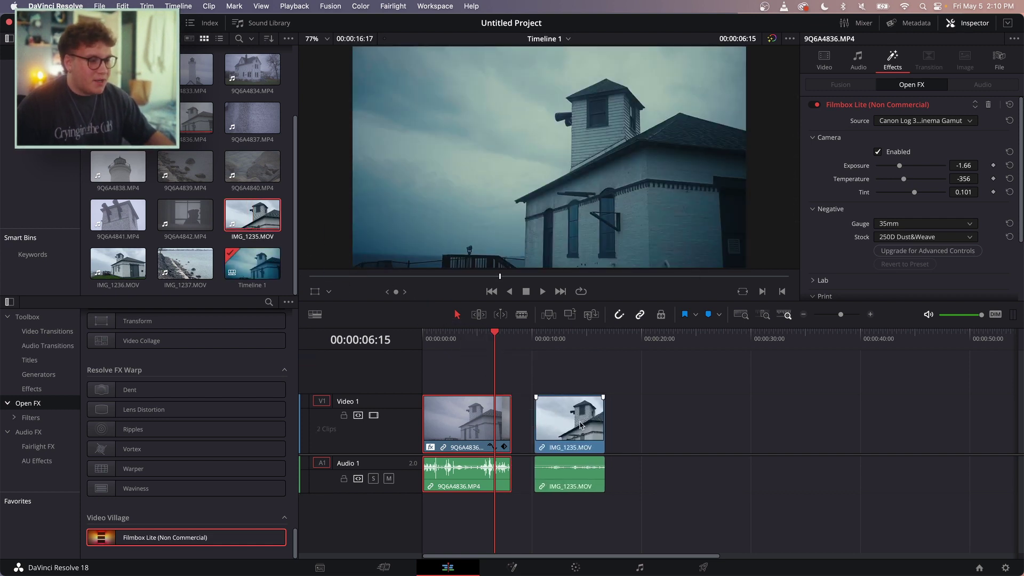
left_click(568, 333)
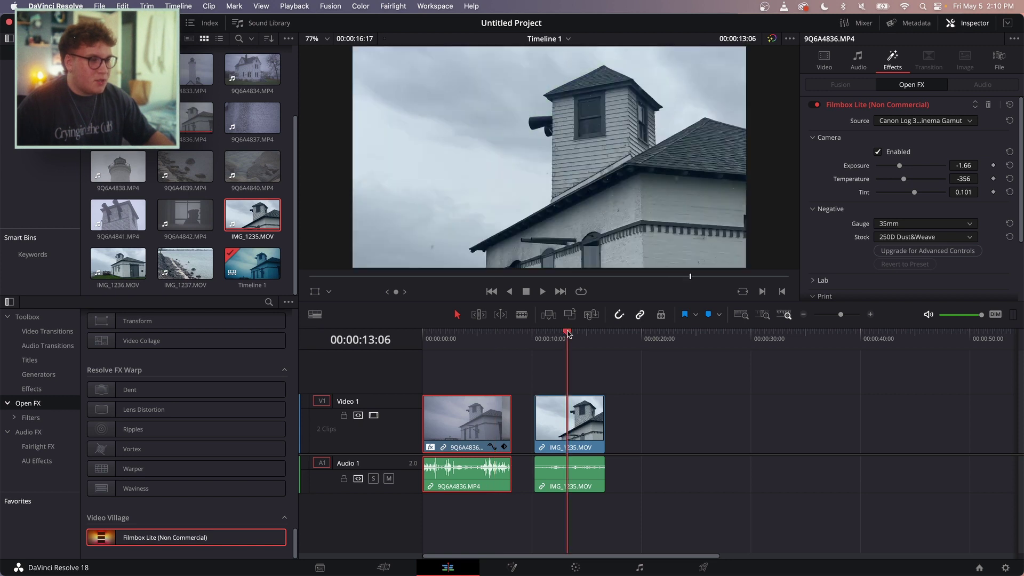
left_click_drag(568, 334, 577, 334)
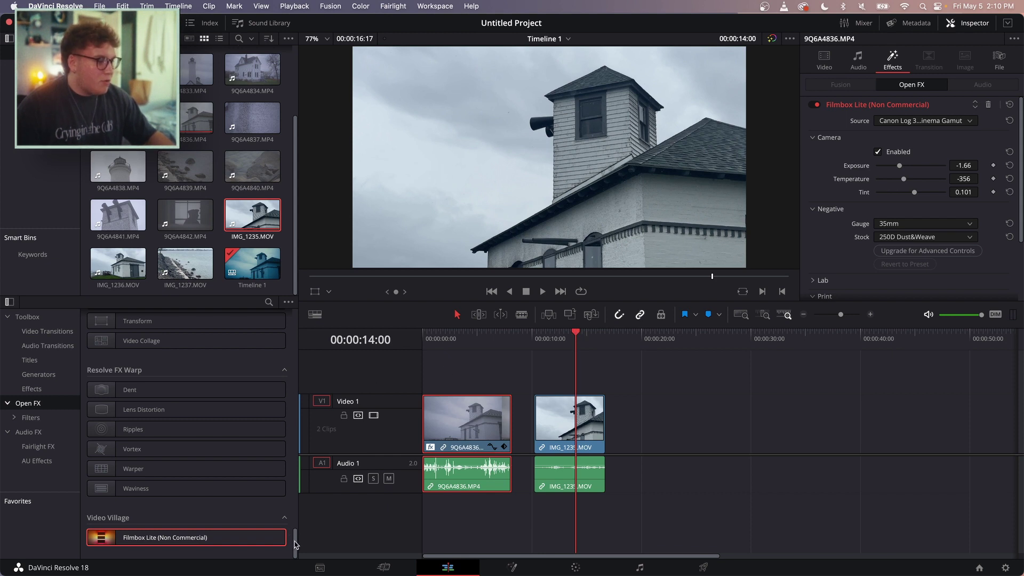
Apply the Color Space Transform effect to the IMG_1235.MOV clip and show its settings.
left_click_drag(295, 543, 296, 329)
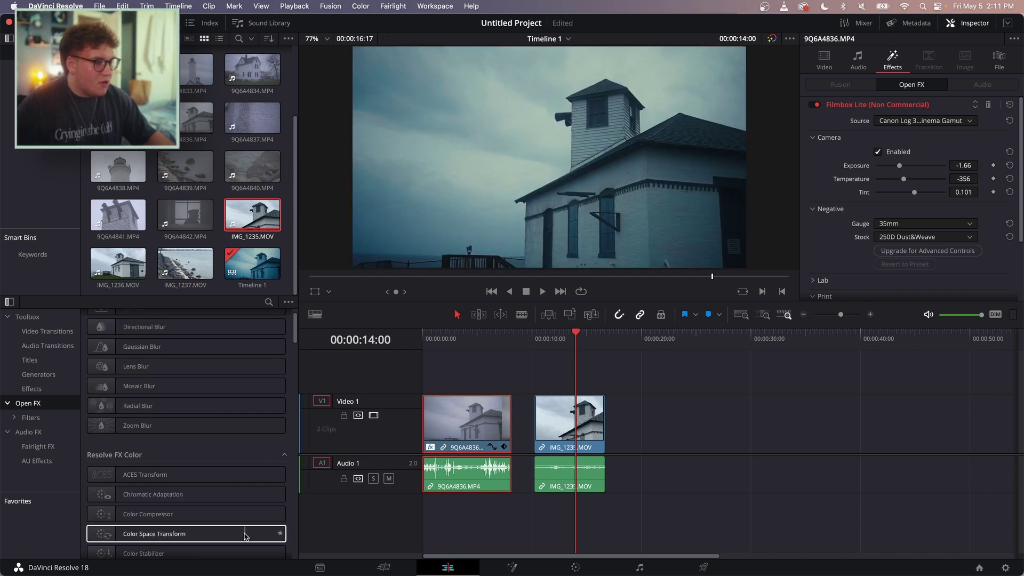
left_click(203, 537)
left_click_drag(203, 537, 557, 427)
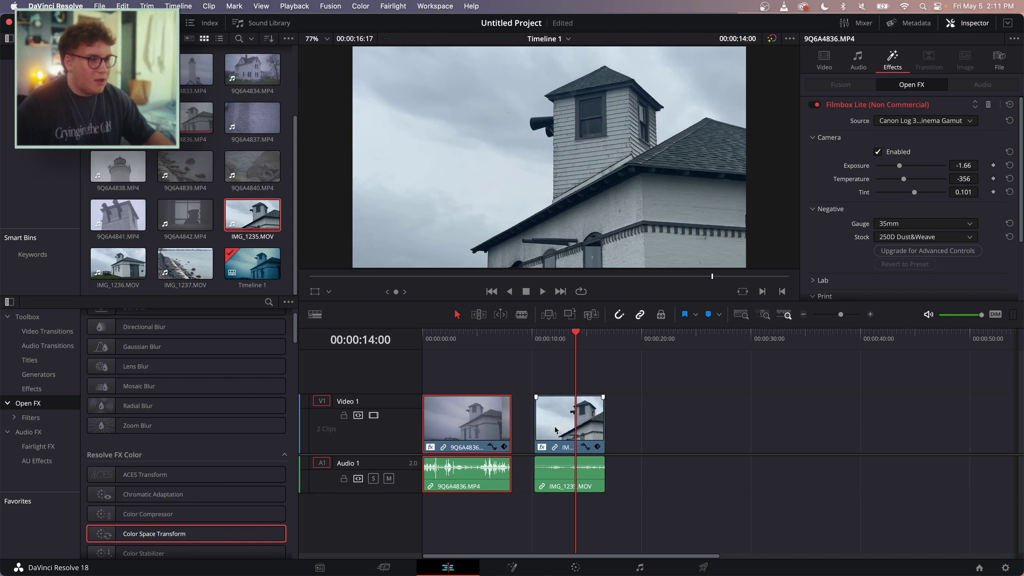
left_click(561, 420)
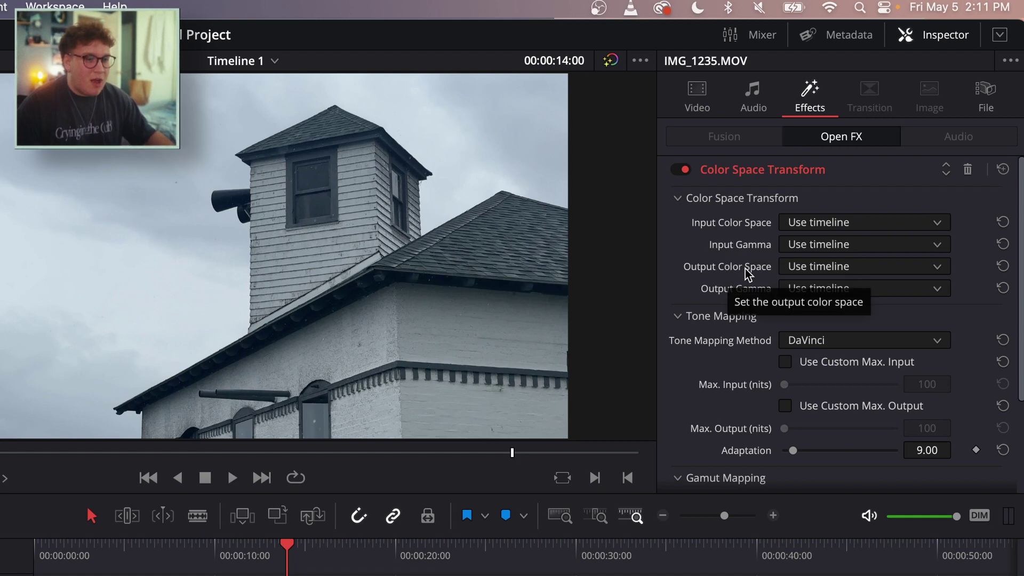
Set the transform's output color space to Canon Cinema Gamut and output gamma to Canon Log 3, and compare the result with the first clip.
left_click(800, 267)
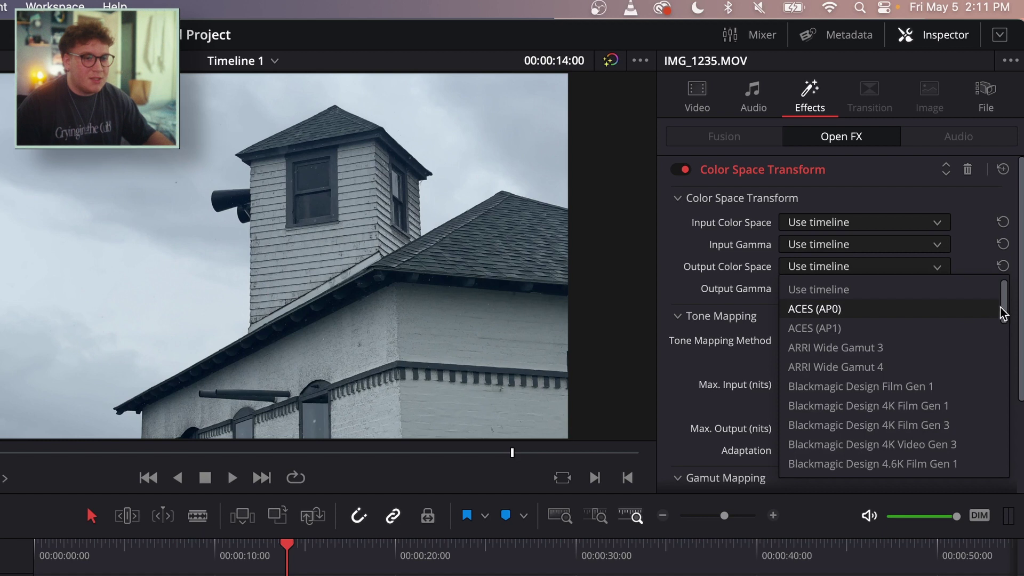
left_click_drag(1004, 311, 1004, 360)
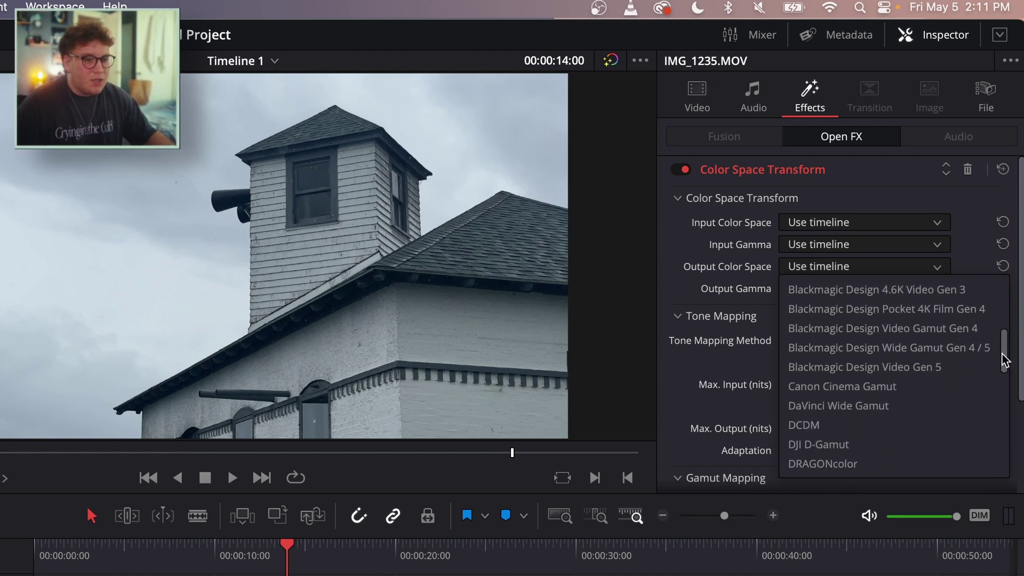
left_click(849, 387)
left_click(796, 290)
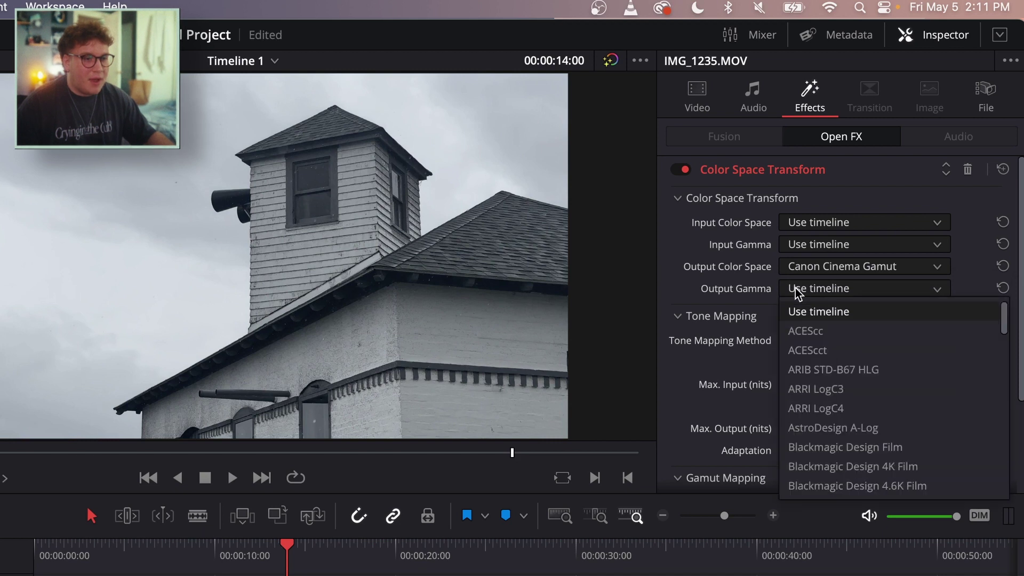
left_click_drag(1004, 340, 1005, 370)
left_click(863, 430)
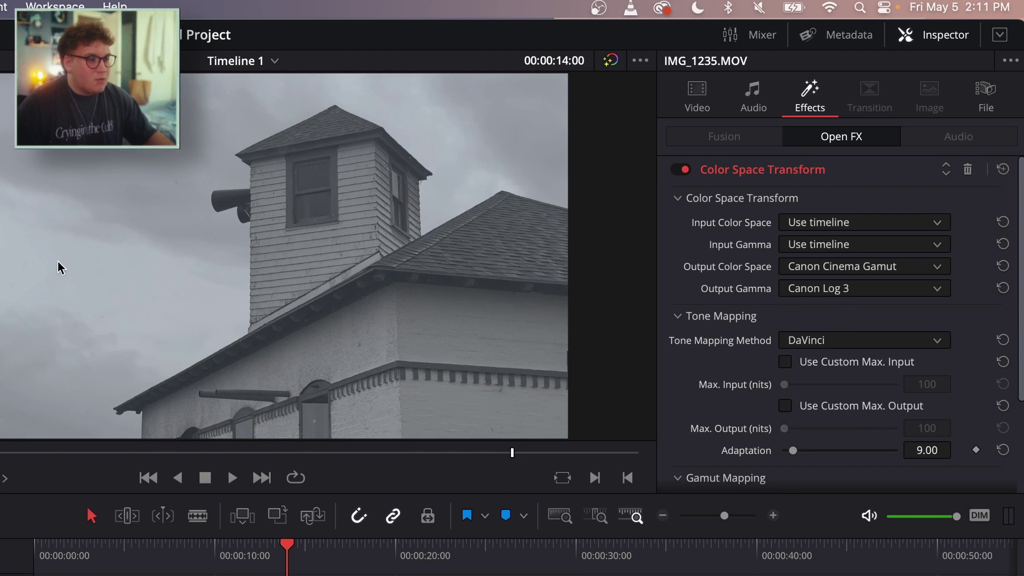
left_click(138, 552)
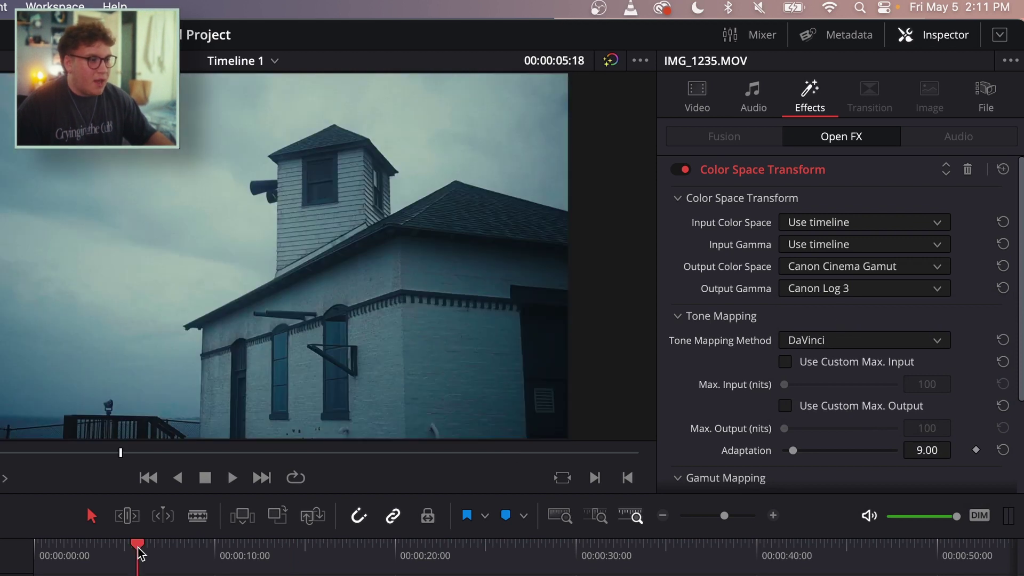
left_click(281, 552)
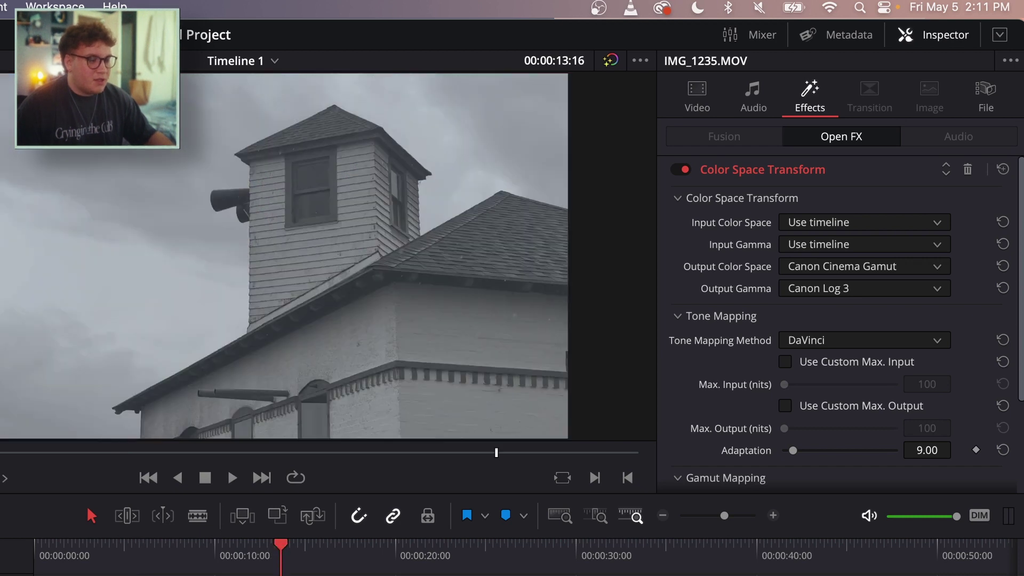
Add Filmbox Lite (Non Commercial) after the Color Space Transform on IMG_1235.MOV and set its source to Canon Log 3 | Canon Cinema Gamut.
left_click(868, 177)
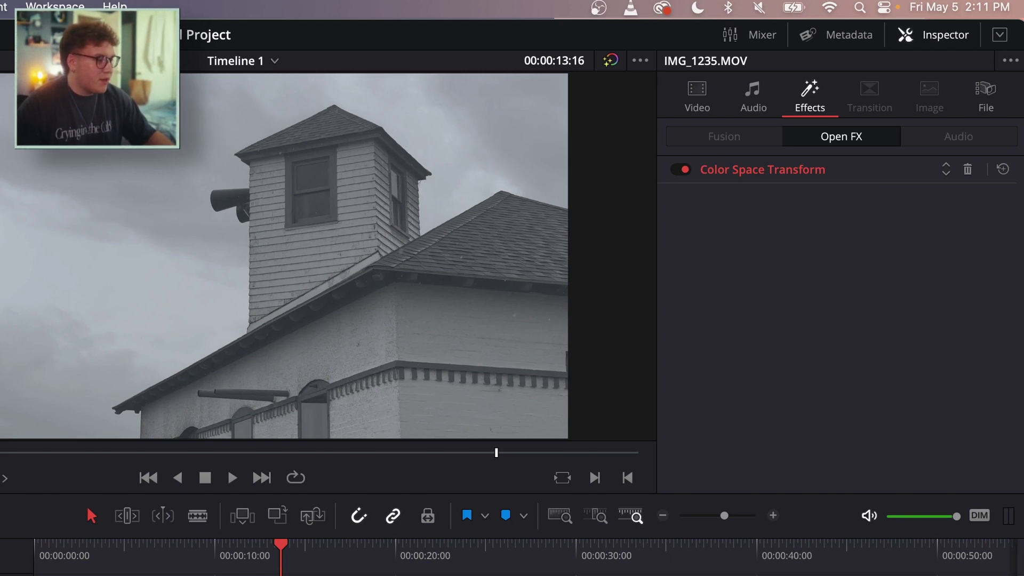
key("d")
key("d")
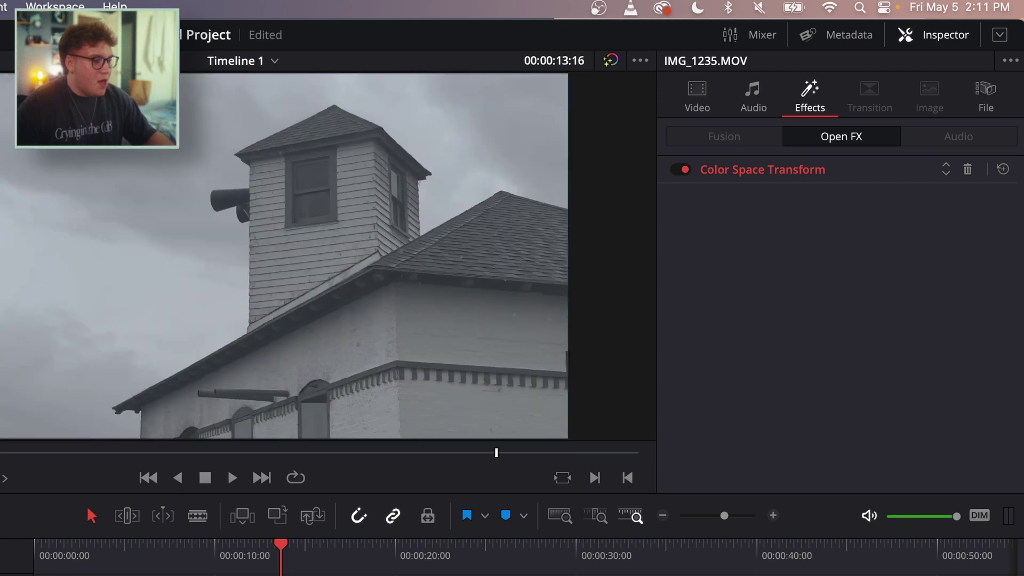
key("d")
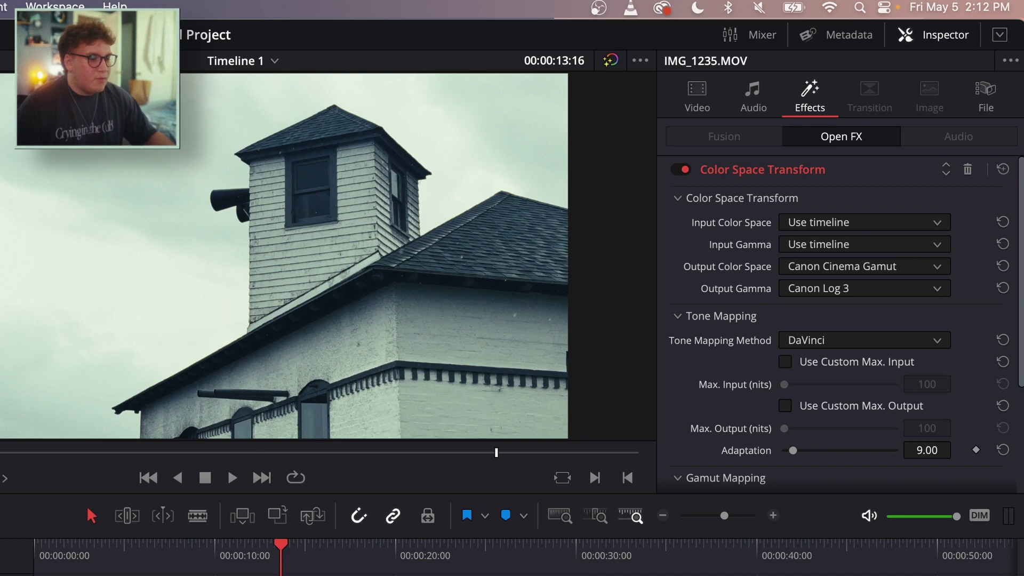
left_click(859, 172)
left_click(853, 199)
left_click(813, 224)
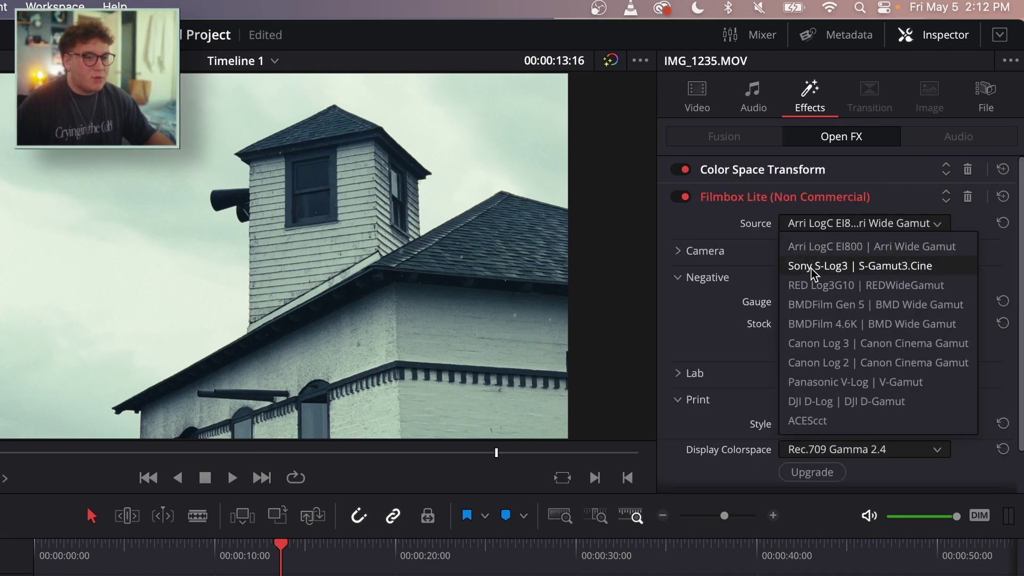
left_click(821, 344)
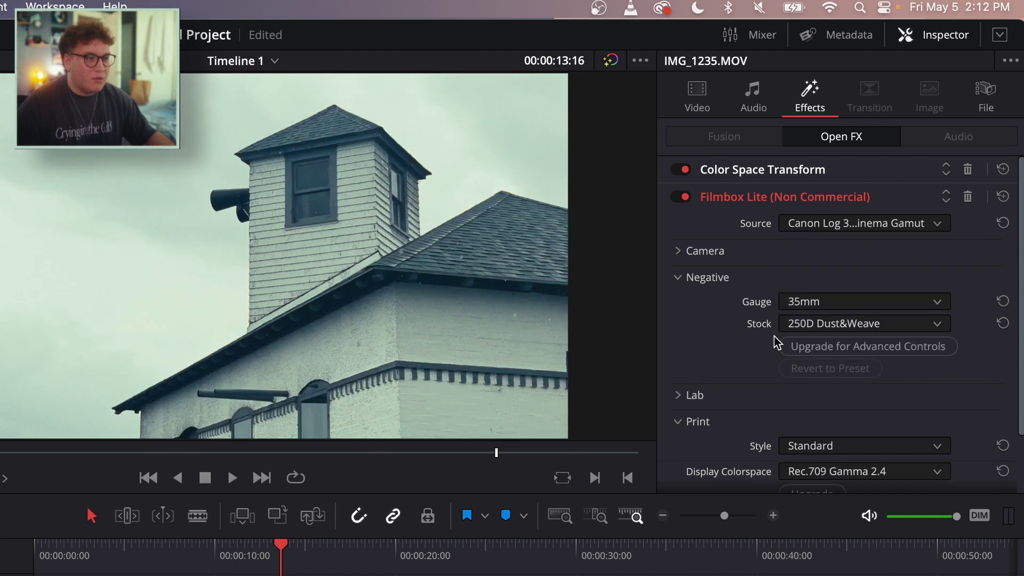
Set Filmbox Lite's Camera exposure to -1.75, temperature to -145 and tint to 0.070 on IMG_1235.MOV, and compare with the first clip.
left_click(679, 252)
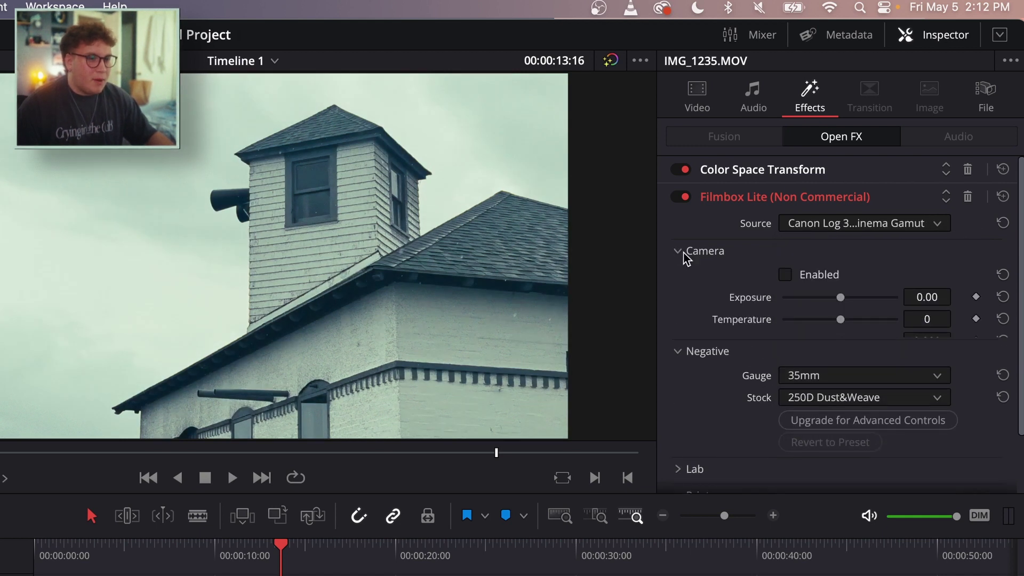
left_click_drag(841, 301, 824, 303)
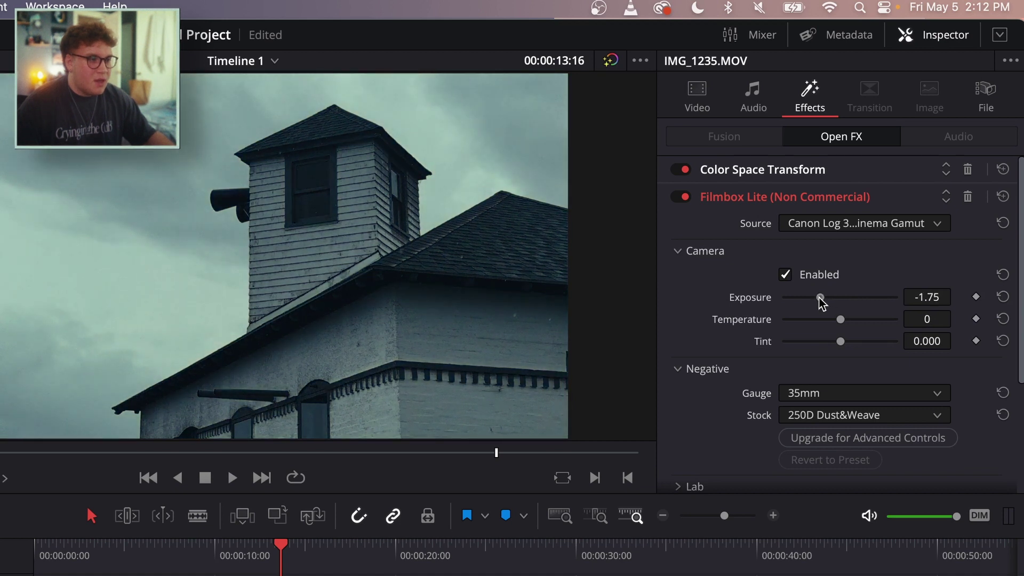
left_click_drag(839, 320, 844, 343)
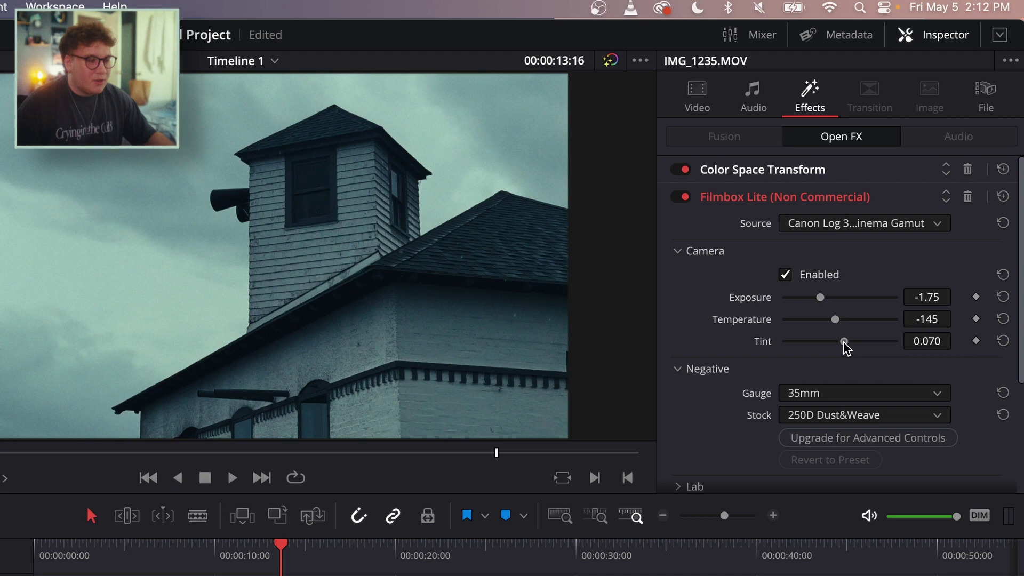
left_click(145, 546)
left_click(279, 547)
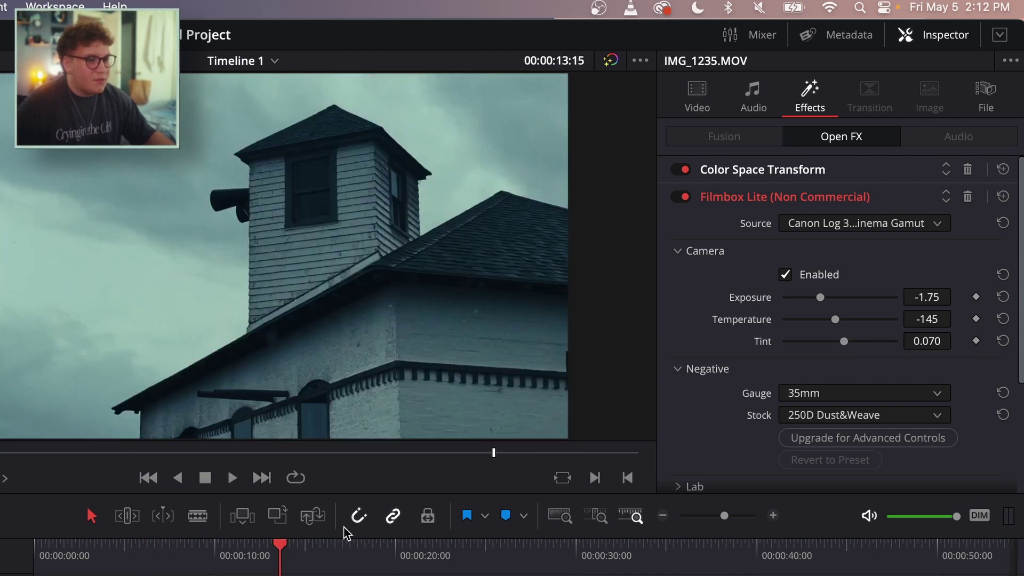
Set Filmbox Lite's Camera exposure to -1.59, temperature to -382 and tint to 0.008 on IMG_1235.MOV, comparing with the first clip.
left_click_drag(834, 319, 842, 342)
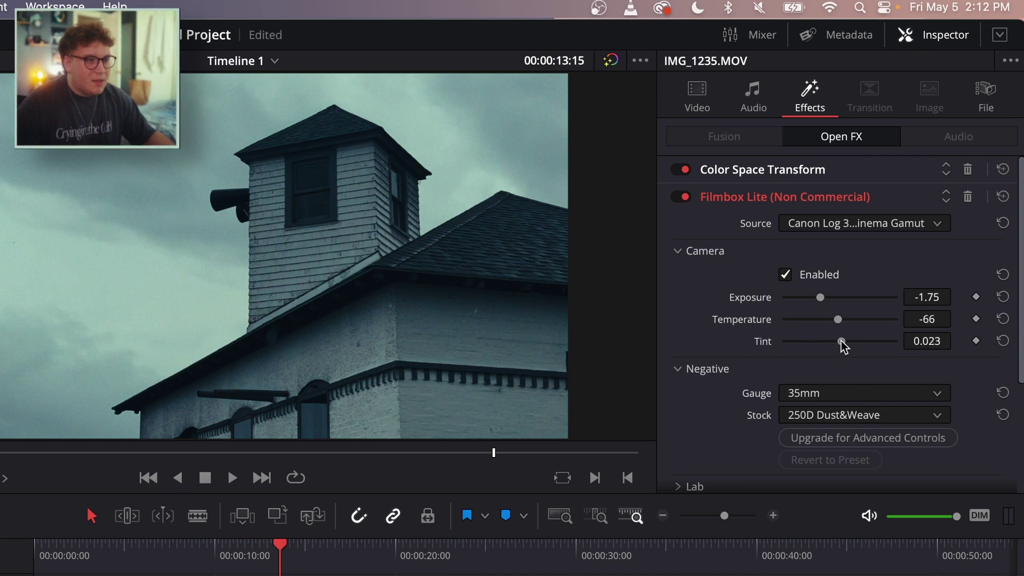
left_click_drag(820, 297, 822, 297)
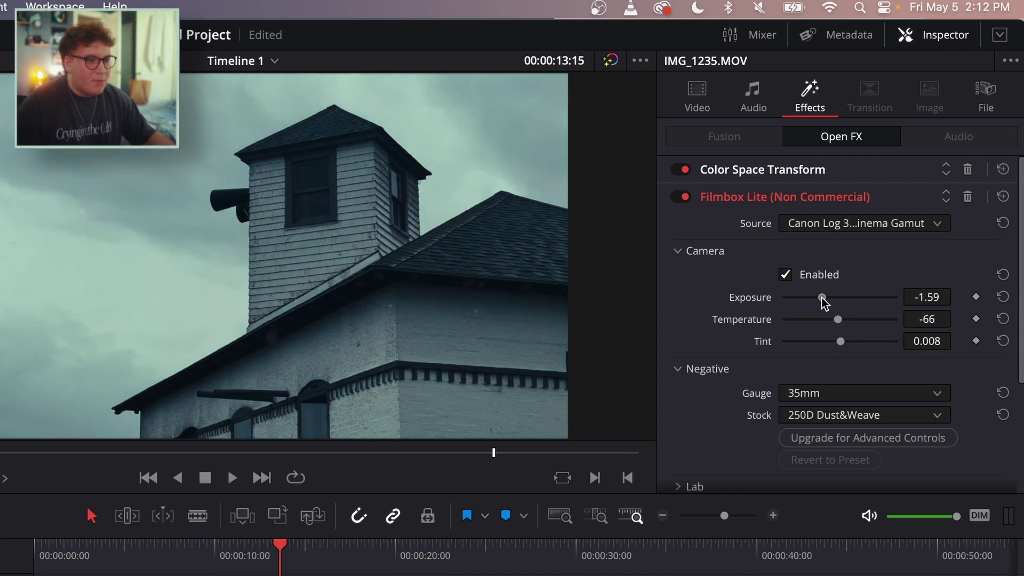
left_click(125, 552)
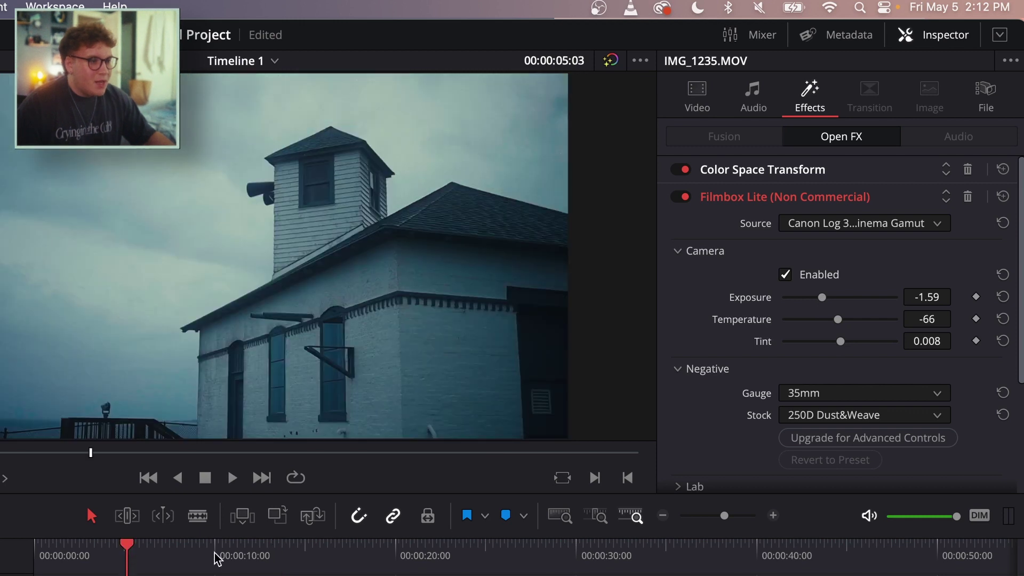
left_click(270, 547)
left_click_drag(838, 320, 827, 320)
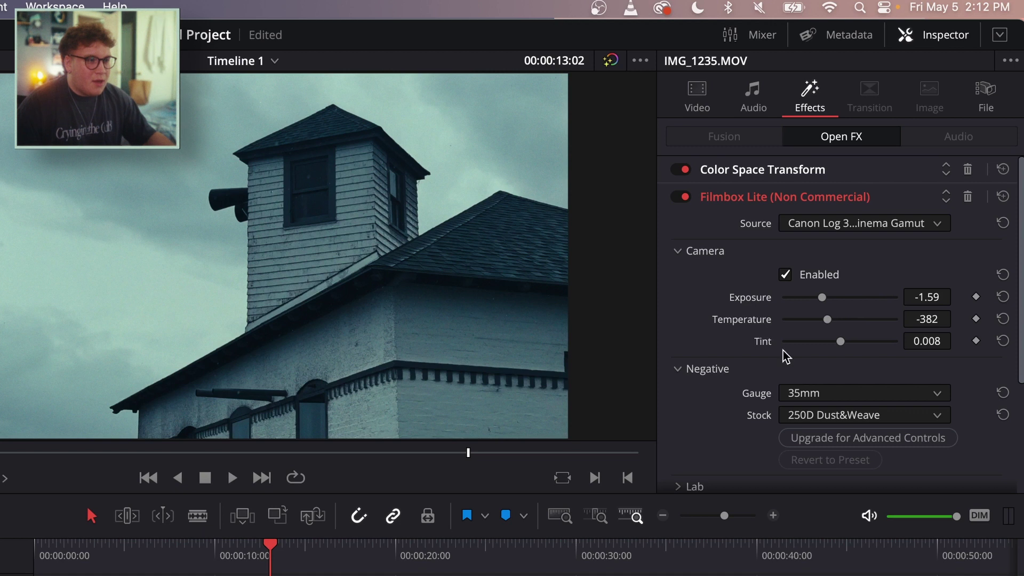
left_click(137, 545)
left_click(287, 550)
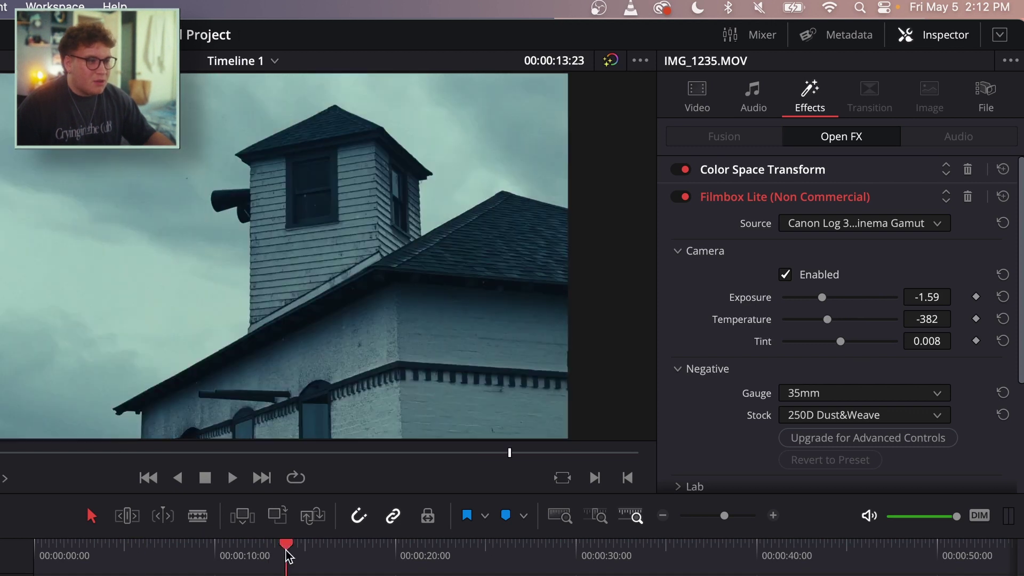
Lower Filmbox Lite's Lab contrast to -0.752 on IMG_1235.MOV, and compare the result with the first clip.
left_click(678, 251)
left_click(677, 396)
scroll(746, 362, "down", 3)
left_click(785, 247)
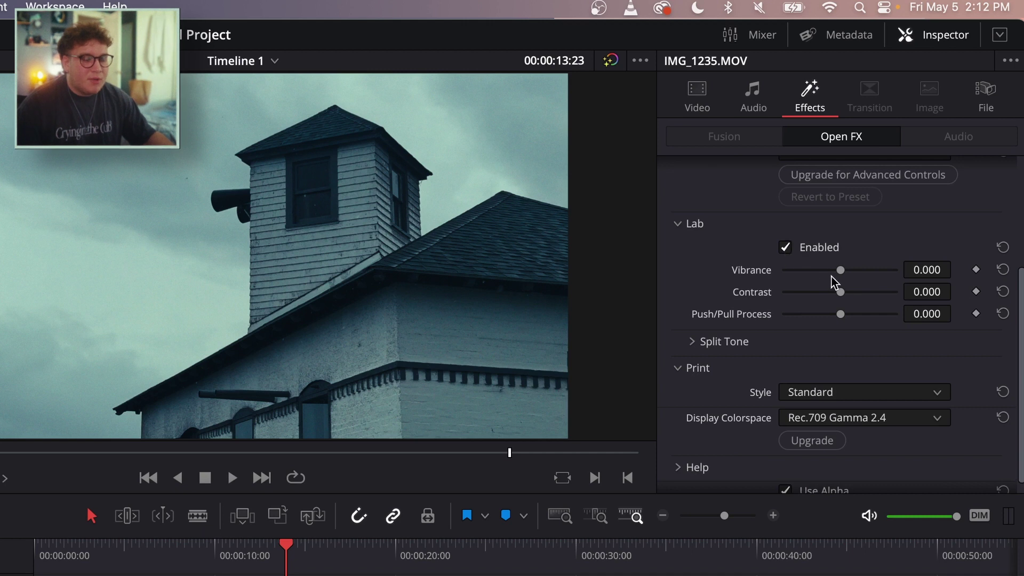
left_click_drag(840, 292, 797, 292)
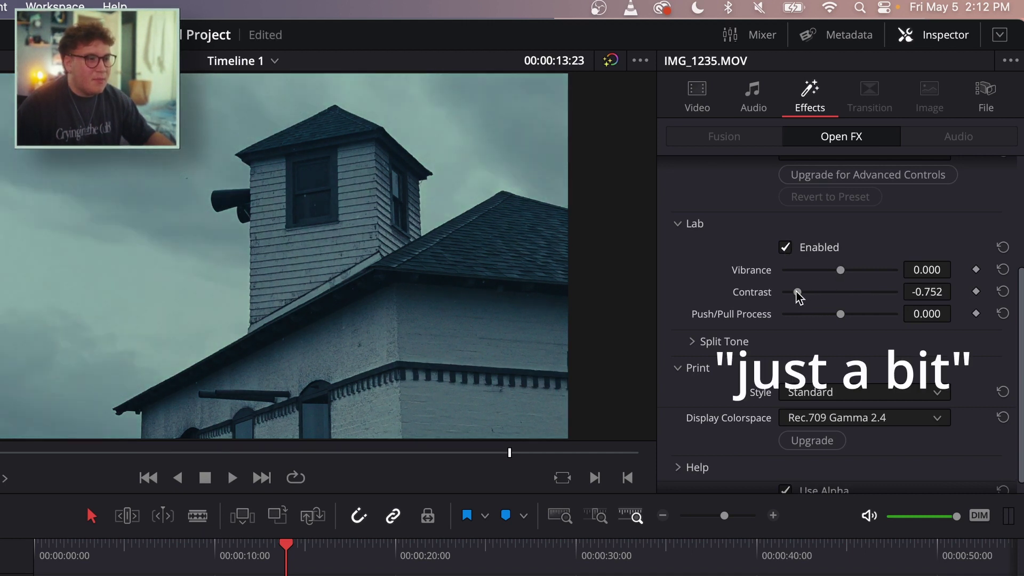
left_click(142, 545)
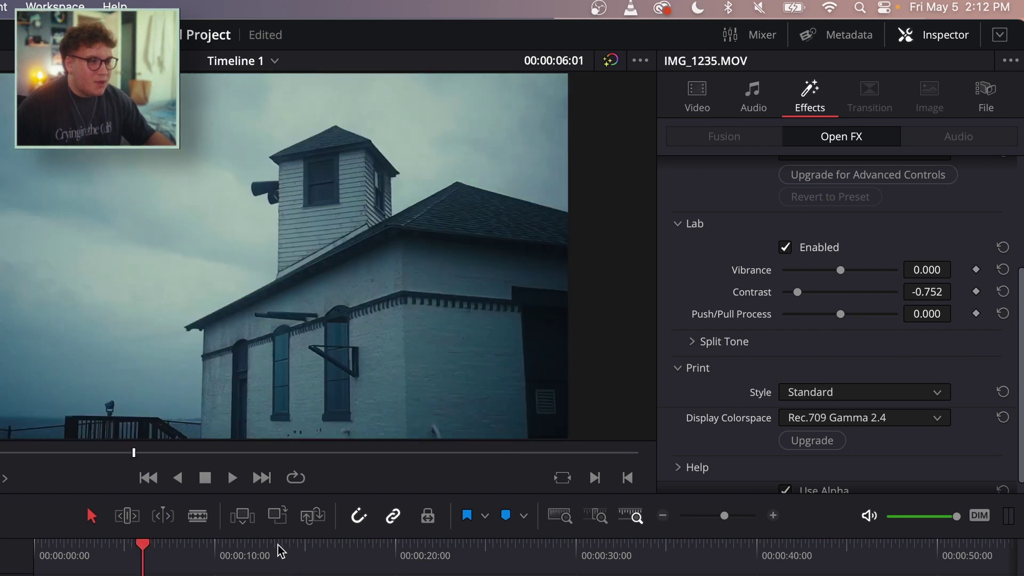
left_click(279, 550)
left_click(144, 549)
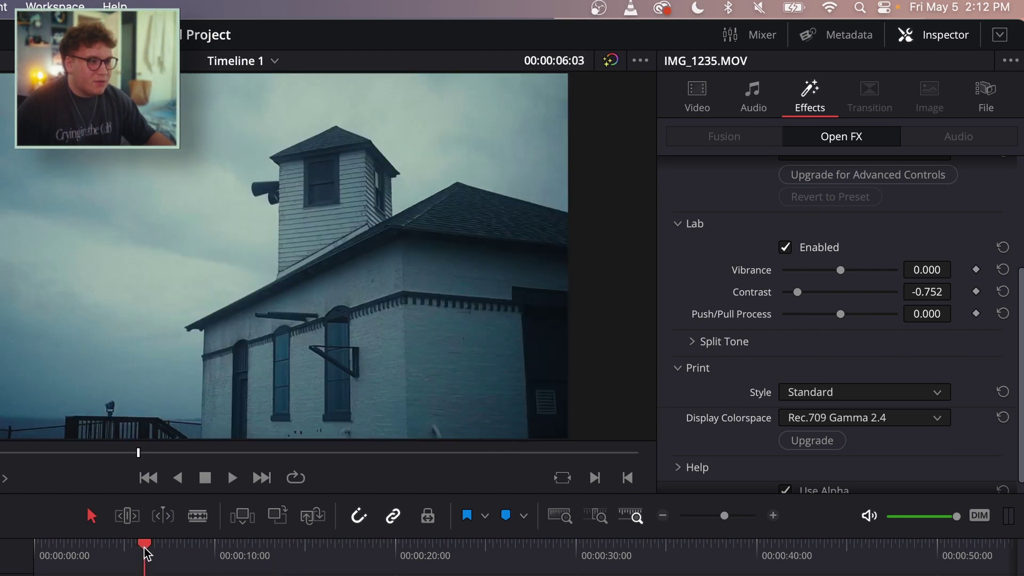
left_click(287, 552)
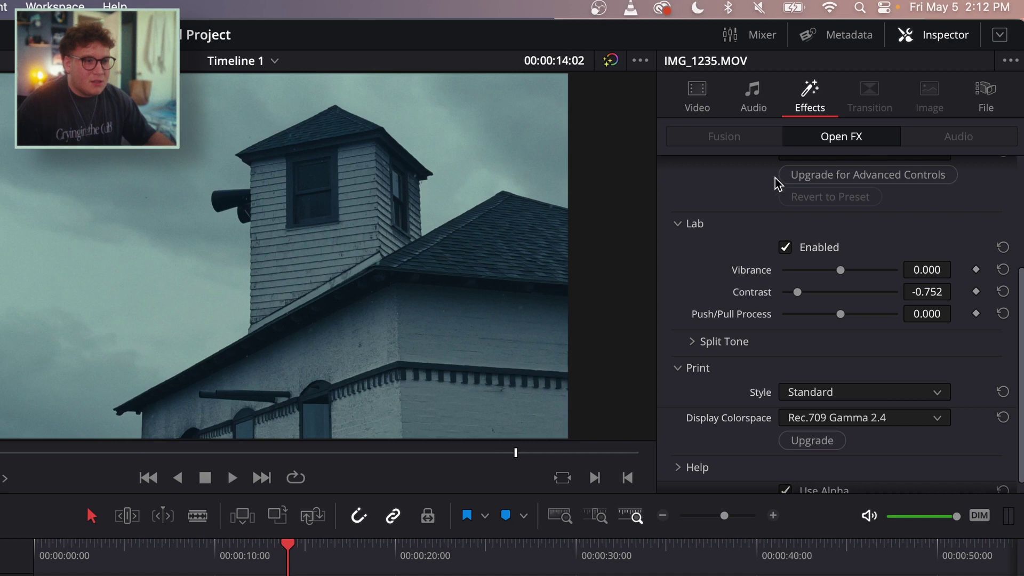
Set Filmbox Lite's Camera exposure to -1.36 and temperature to -672 on IMG_1235.MOV, and compare with the first clip.
scroll(730, 237, "up", 4)
left_click(696, 249)
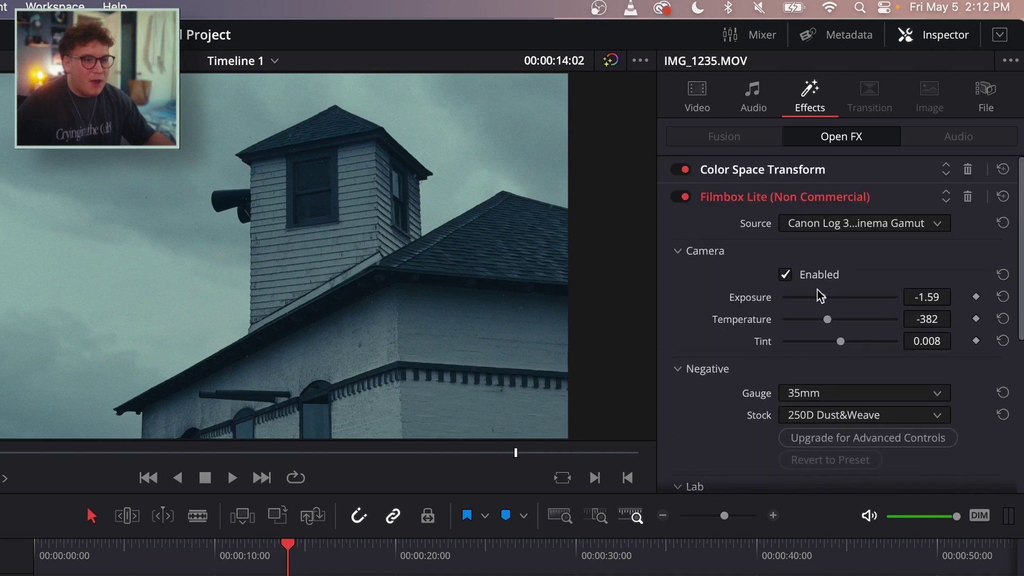
left_click_drag(822, 298, 824, 298)
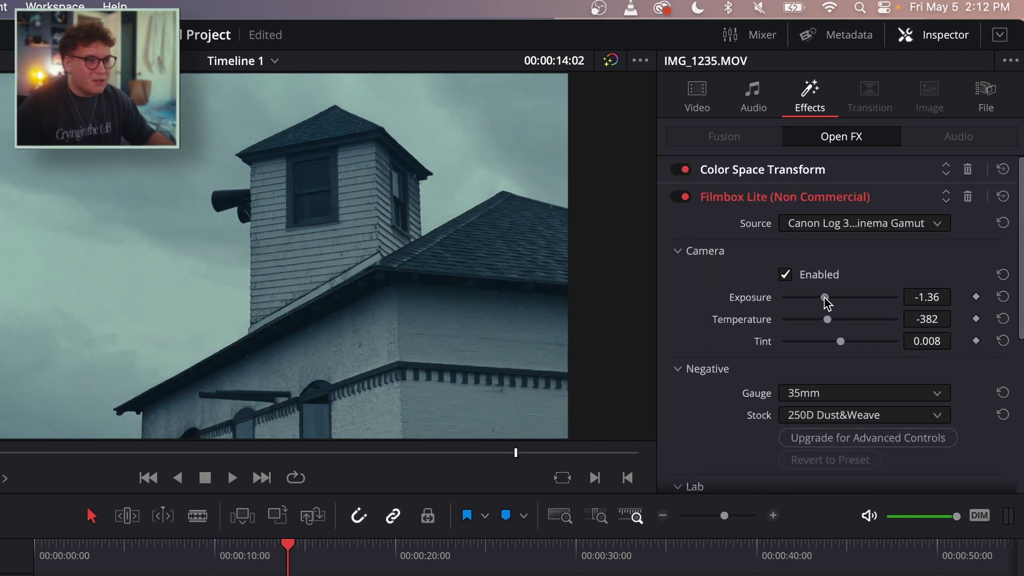
left_click(132, 552)
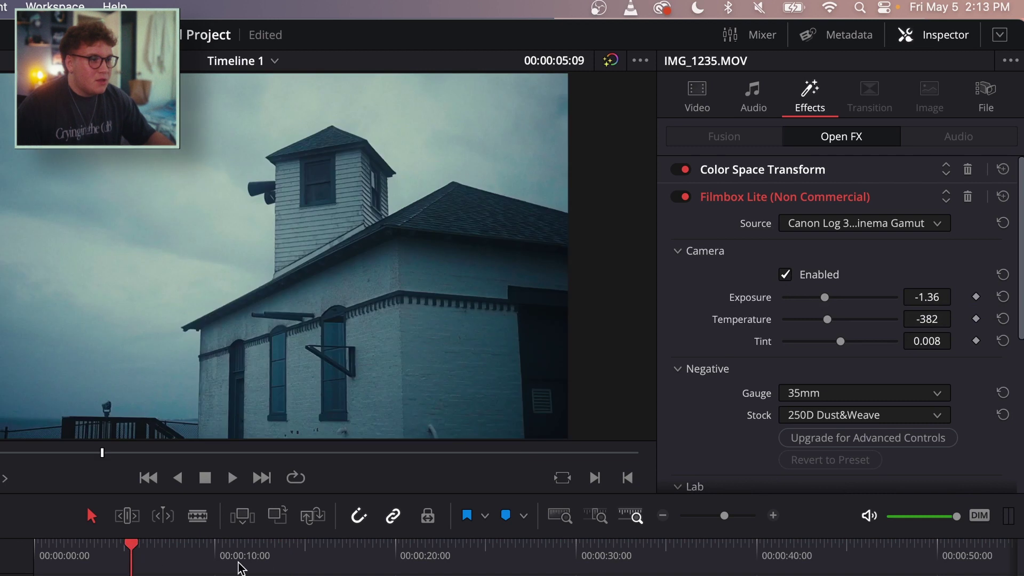
left_click(274, 549)
left_click_drag(826, 319, 816, 321)
left_click(155, 552)
left_click(304, 548)
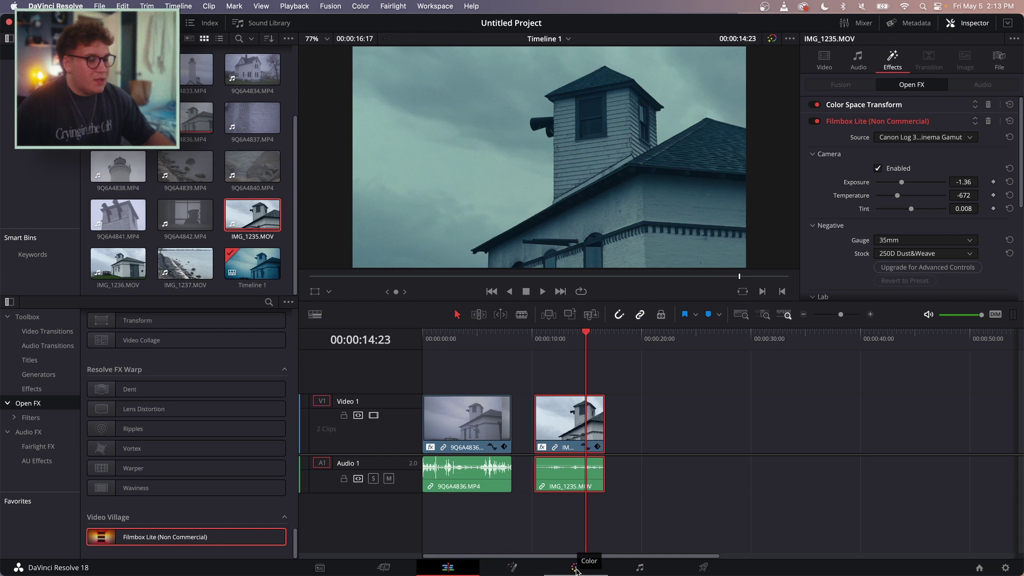
Switch to the Color page and grab a still of the first clip at timeline position 00:00:04:17.
left_click(576, 568)
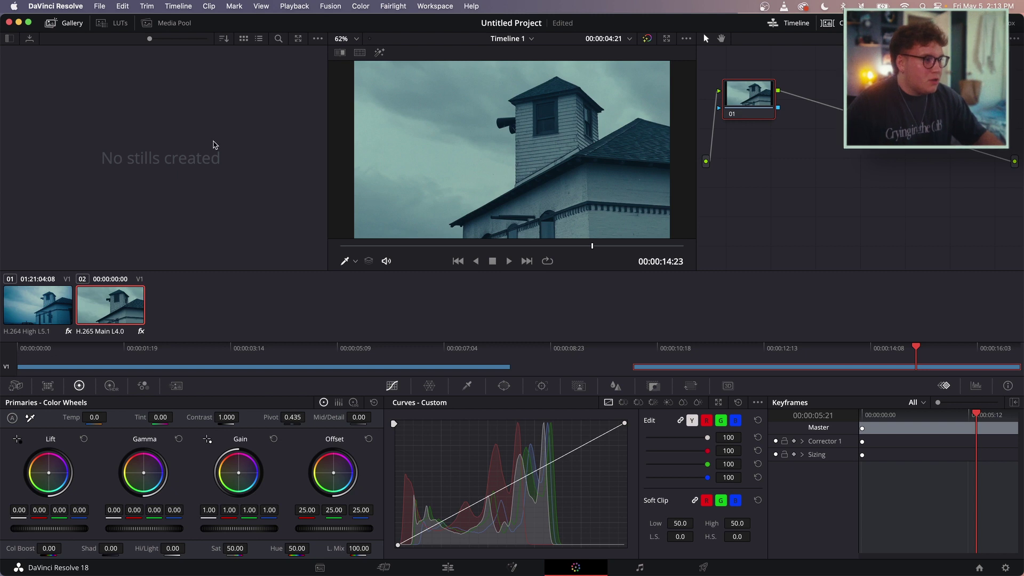
left_click(223, 348)
left_click_drag(224, 349, 301, 349)
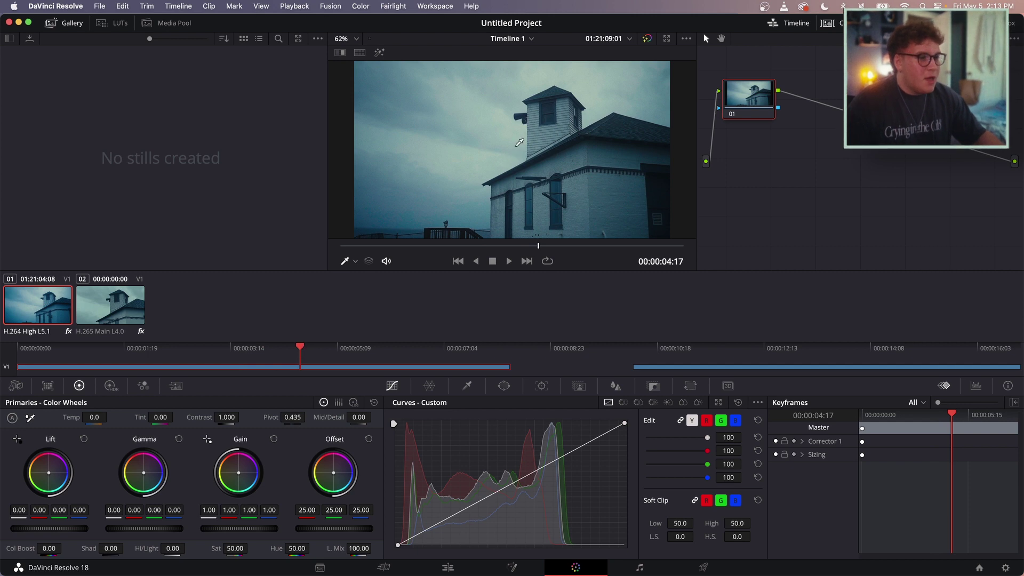
right_click(519, 142)
left_click(534, 152)
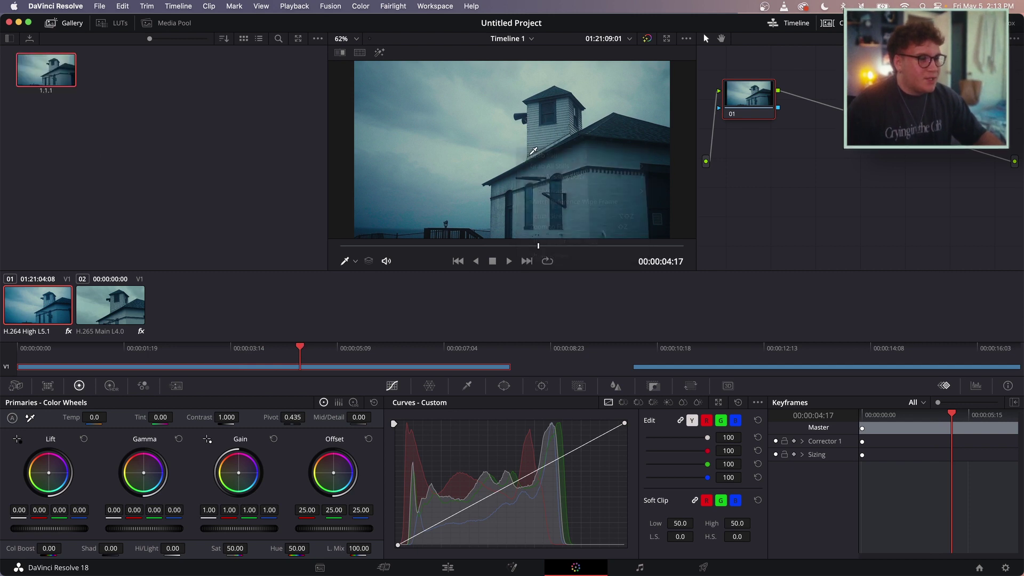
key("Right")
key("Right")
key("Right")
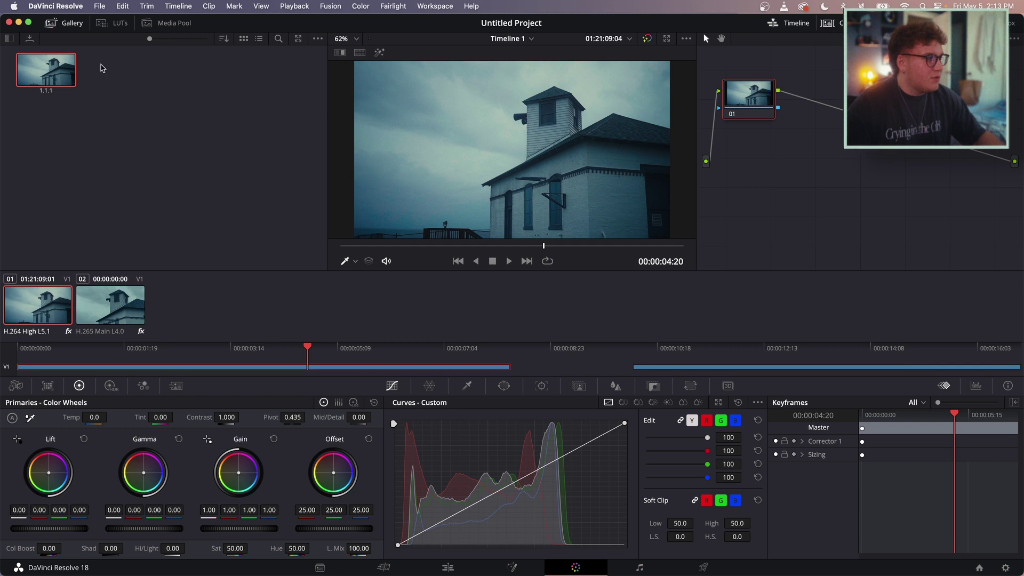
Grab a still of the second clip at timeline position 00:00:13:01.
left_click_drag(308, 348, 801, 342)
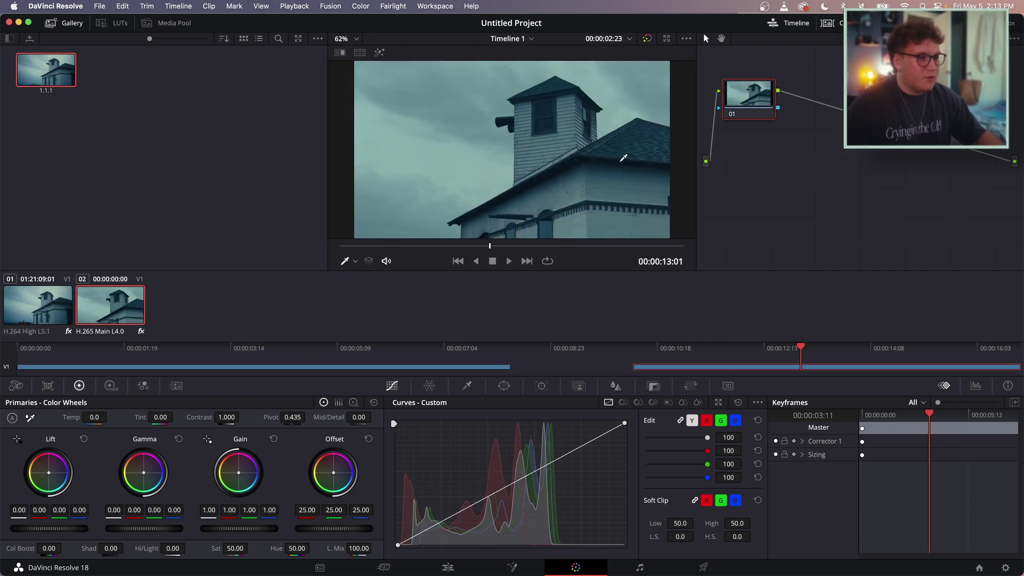
right_click(549, 129)
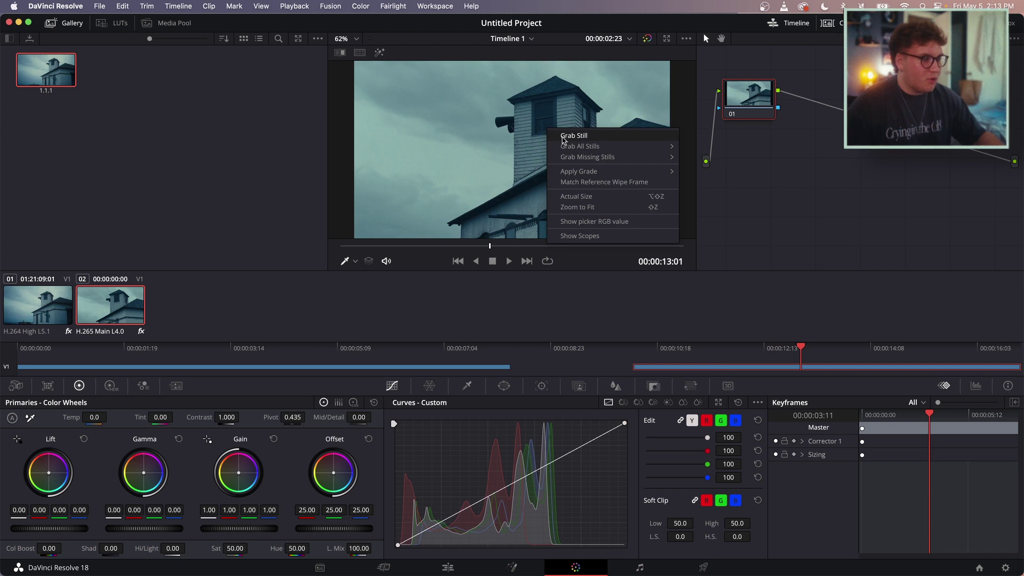
left_click(562, 137)
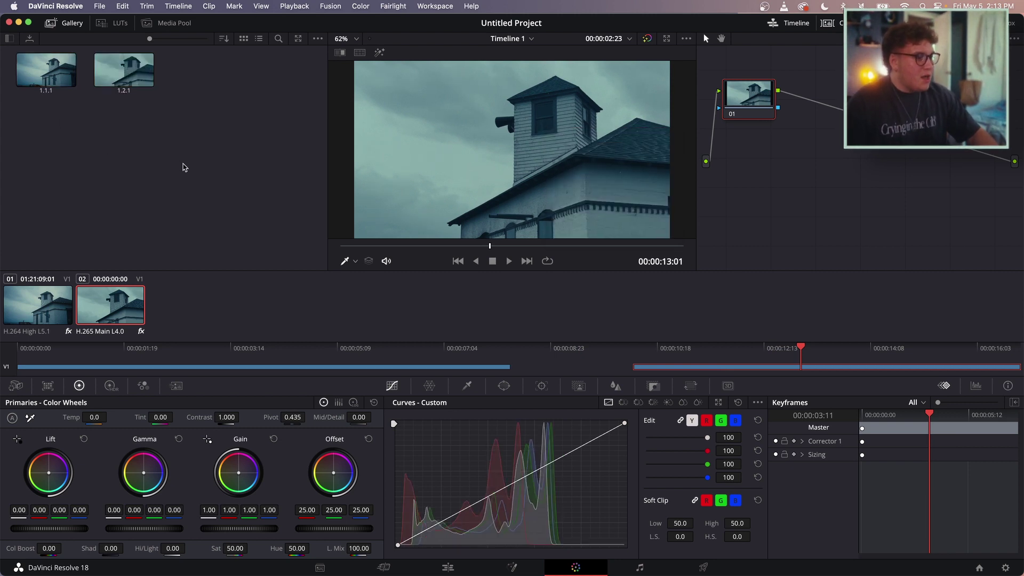
On the Edit page, place 9Q6A4842.MP4 on Video 1 at about 20 seconds and apply Filmbox Lite (Non Commercial) to it.
left_click(448, 567)
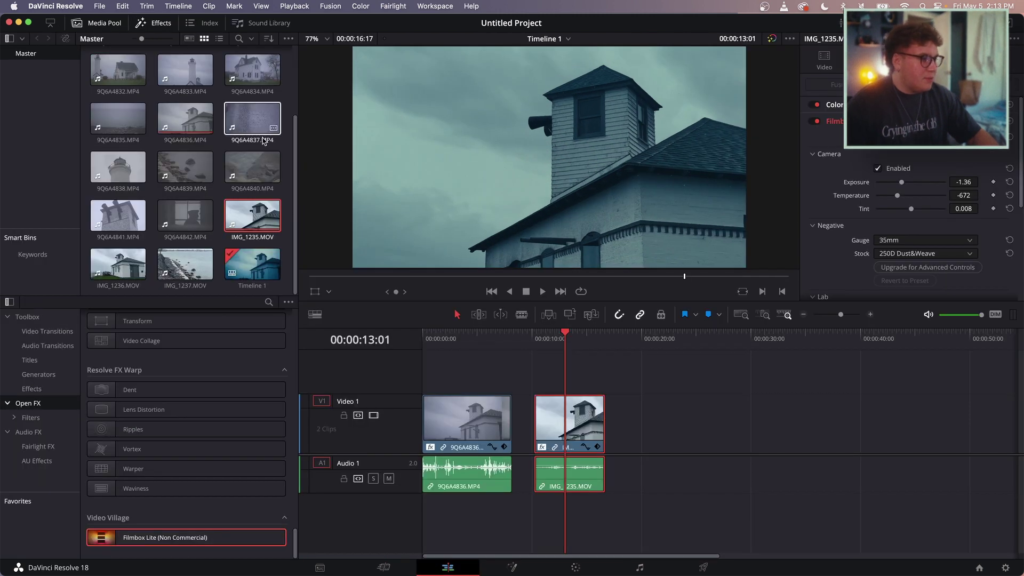
left_click_drag(186, 215, 645, 429)
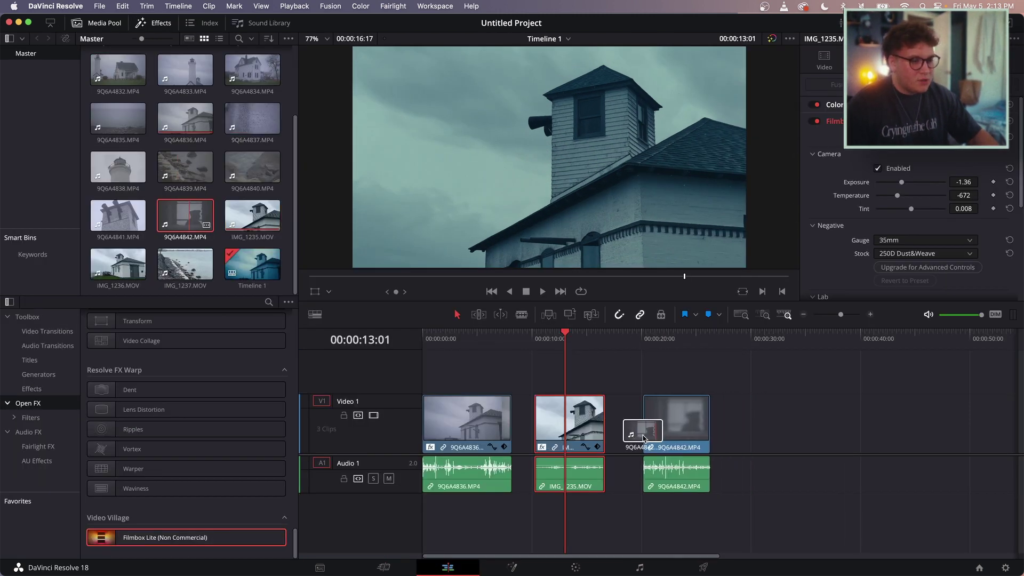
left_click(679, 331)
left_click_drag(245, 537, 684, 427)
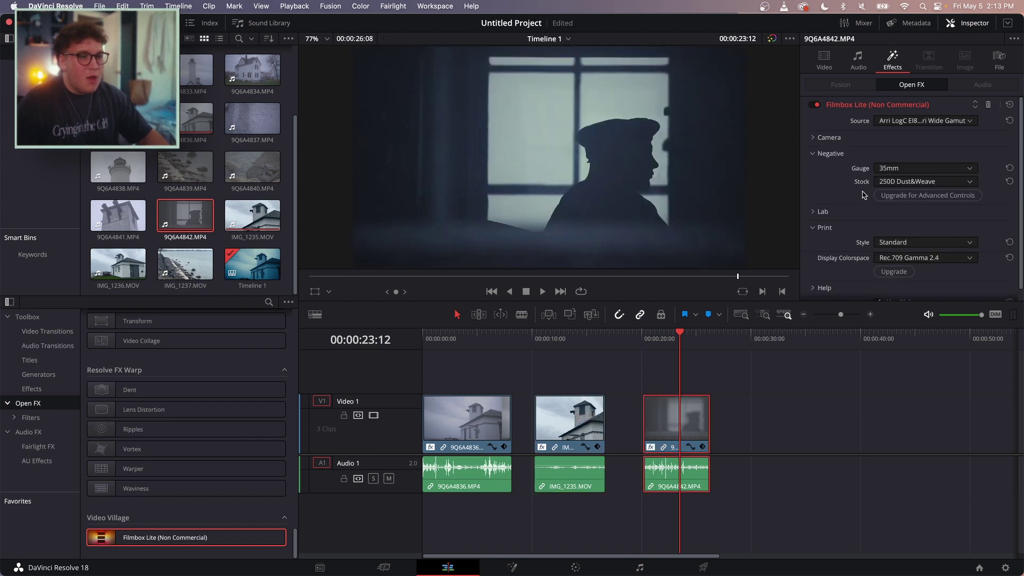
Set Filmbox Lite's source on 9Q6A4842.MP4 to Canon Log 3 | Canon Cinema Gamut, with Camera exposure -1.51 and temperature -92.
left_click(923, 120)
left_click(901, 193)
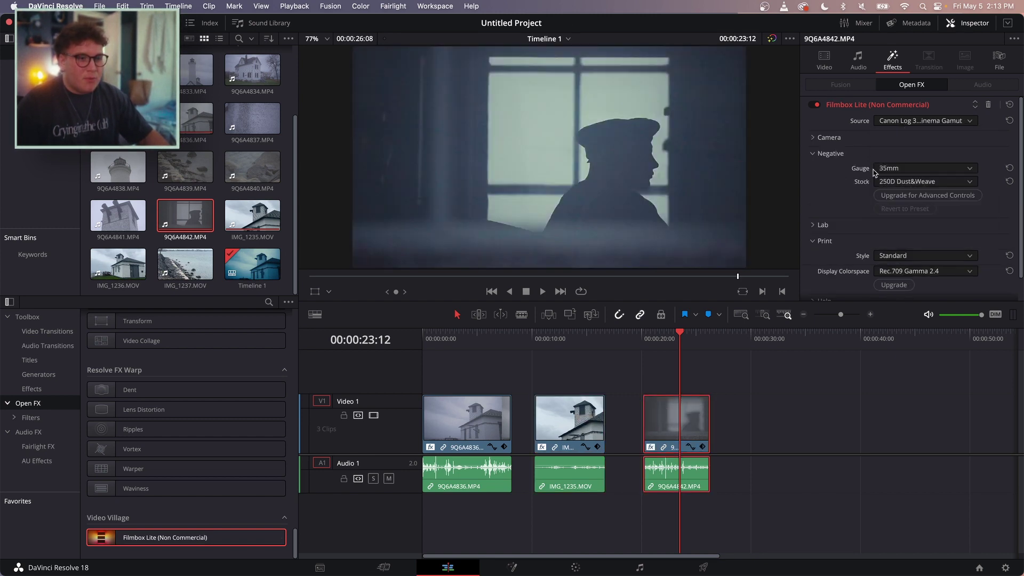
left_click(825, 138)
mouse_move(911, 165)
left_mouse_down()
mouse_move(894, 165)
mouse_move(908, 181)
left_mouse_up()
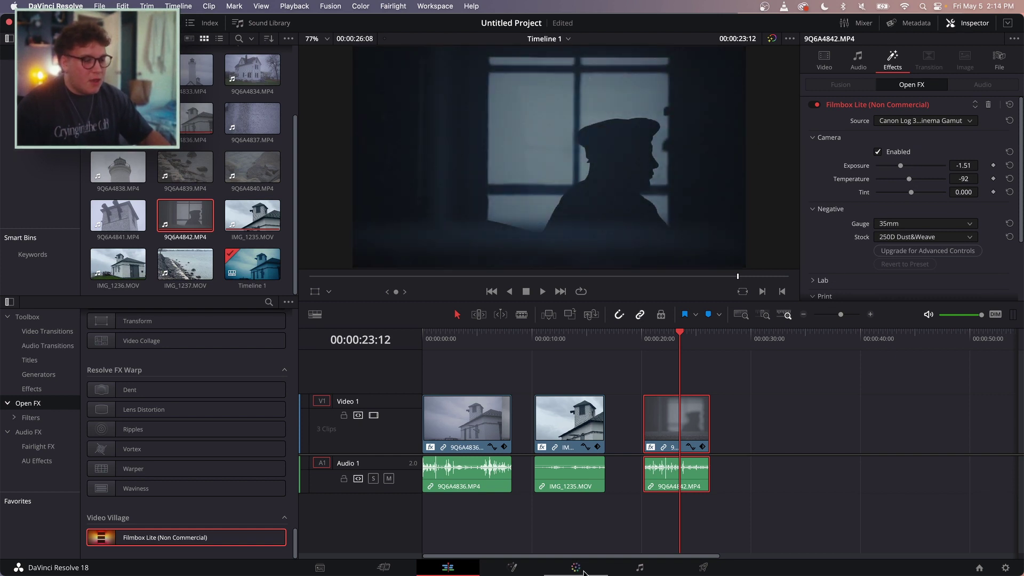
On the Color page, grab a still of the third clip at timeline position 00:00:23:12.
left_click(575, 566)
right_click(532, 143)
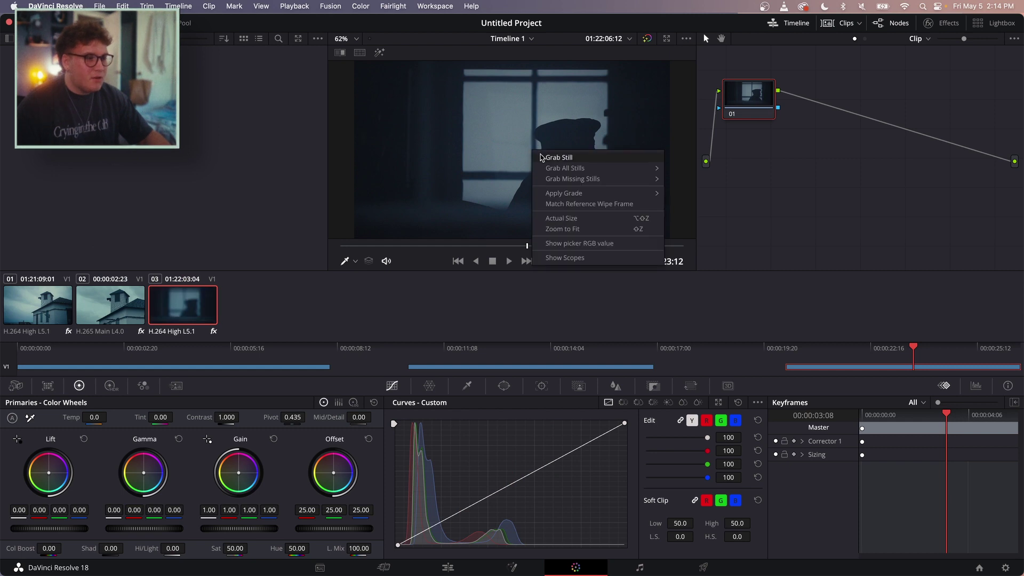
left_click(543, 149)
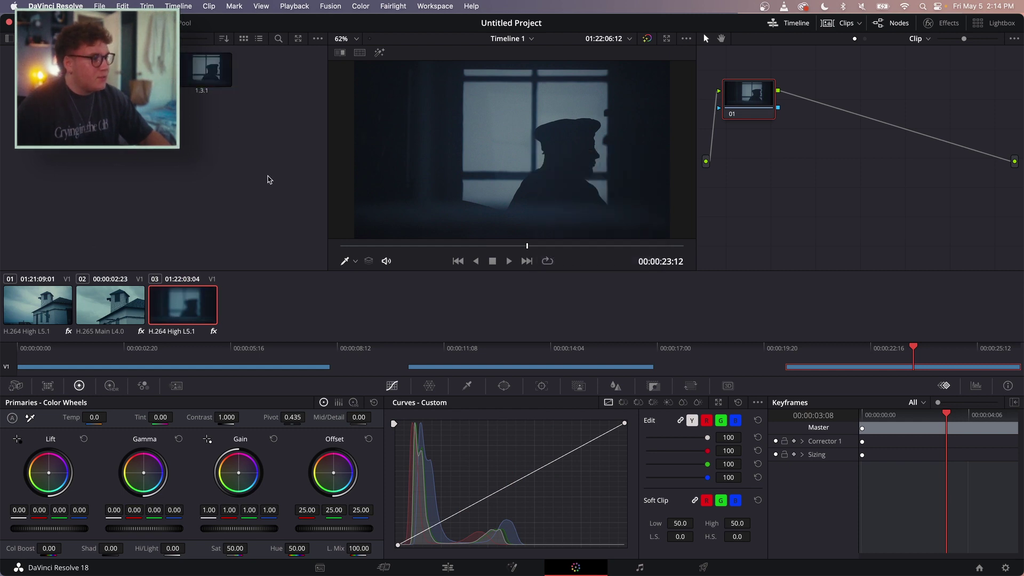
Export all three gallery stills to the Desktop as PNG files named StillFromMovie.
left_click(33, 80)
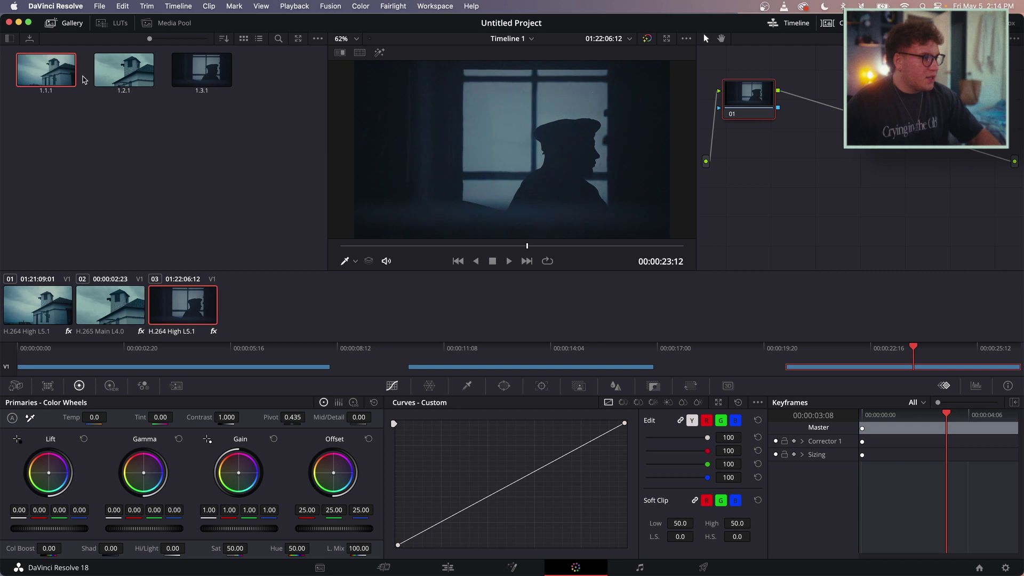
left_click(211, 81, "shift")
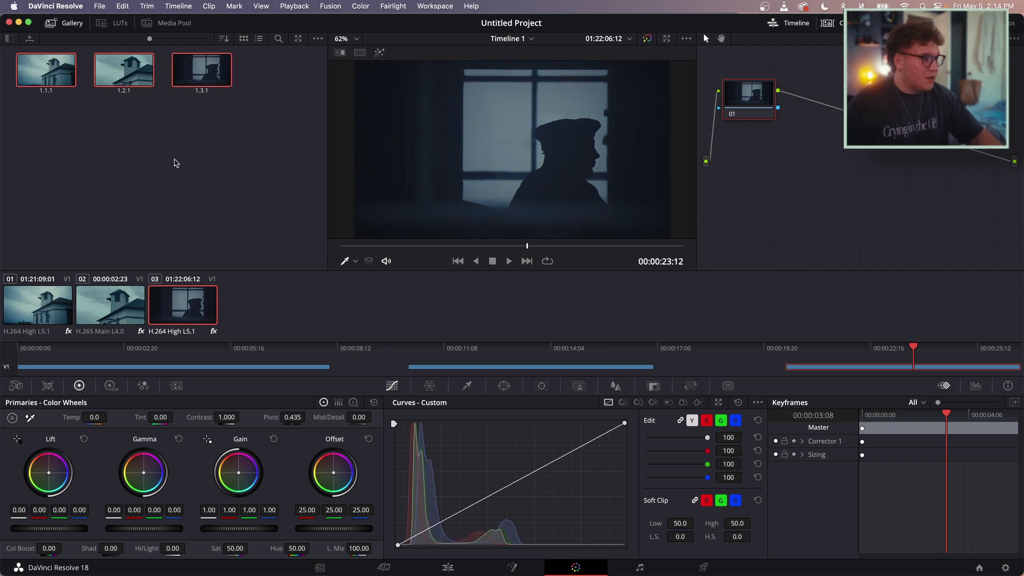
right_click(175, 162)
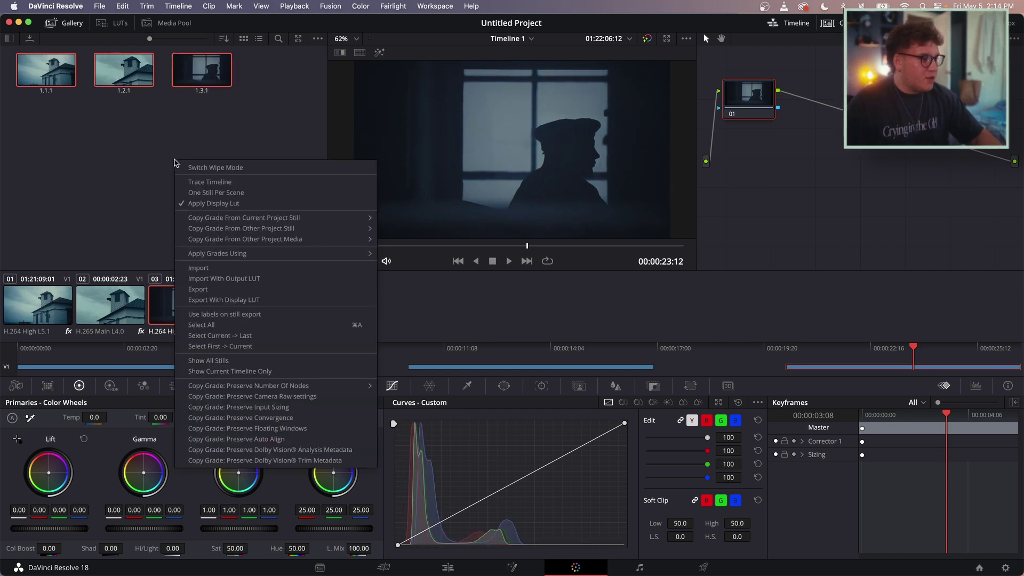
left_click(198, 289)
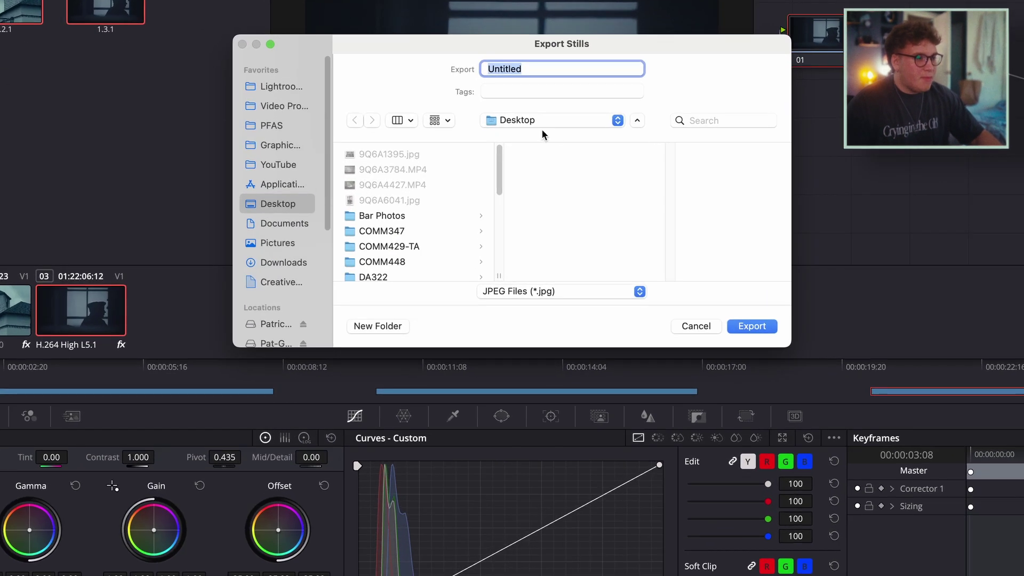
type("St")
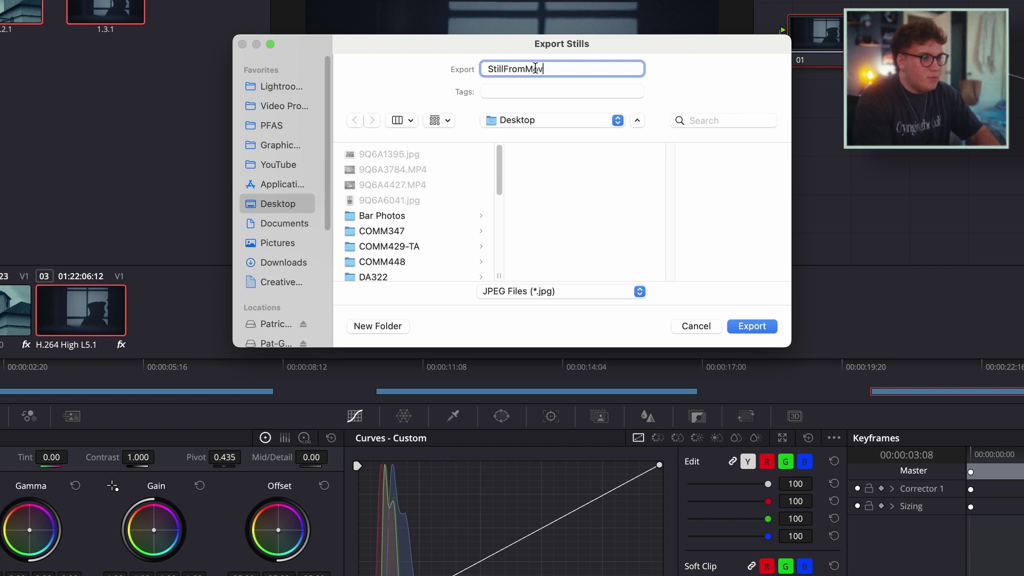
left_click(542, 293)
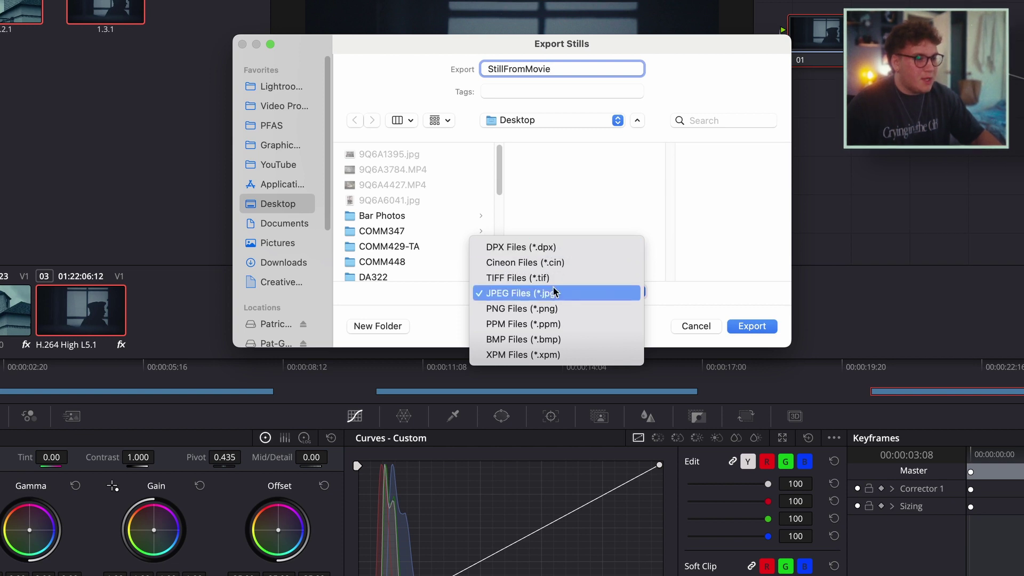
left_click(533, 293)
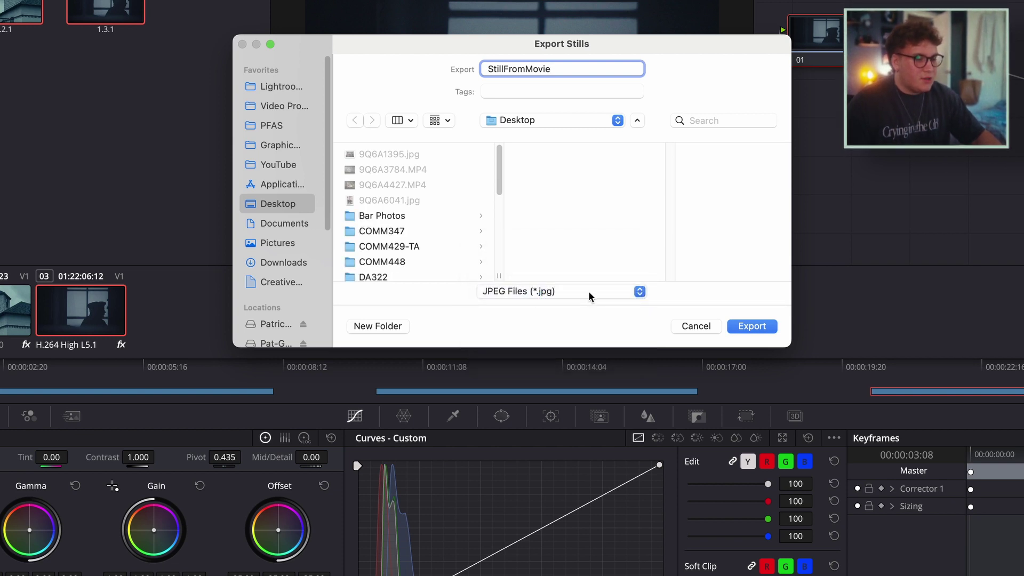
left_click(581, 291)
left_click(534, 309)
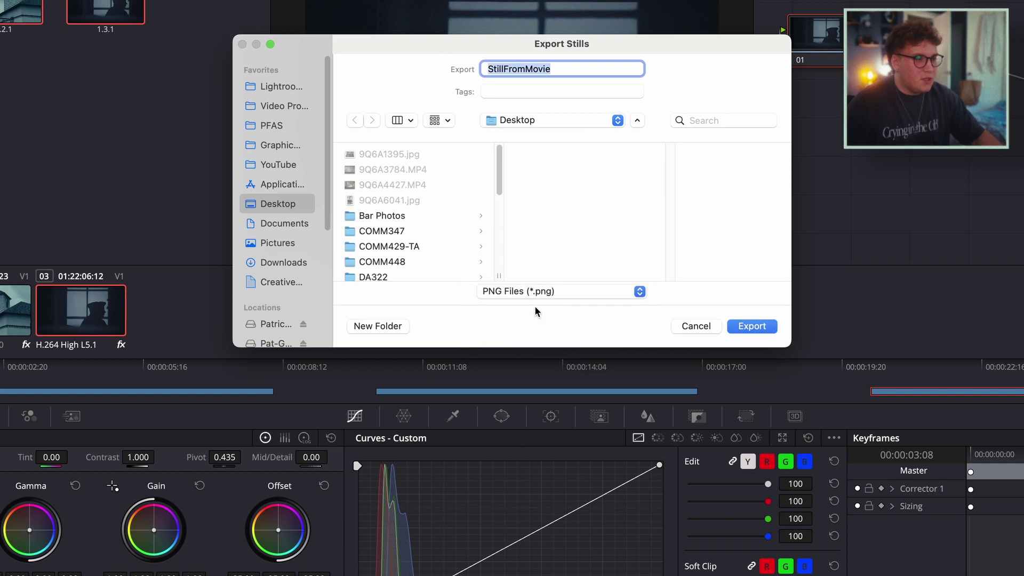
left_click(740, 329)
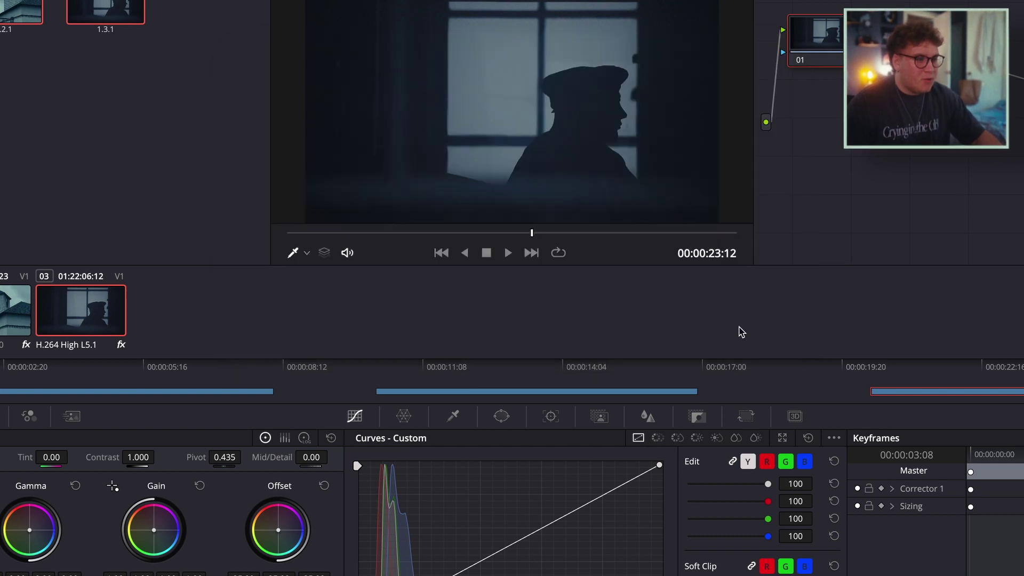